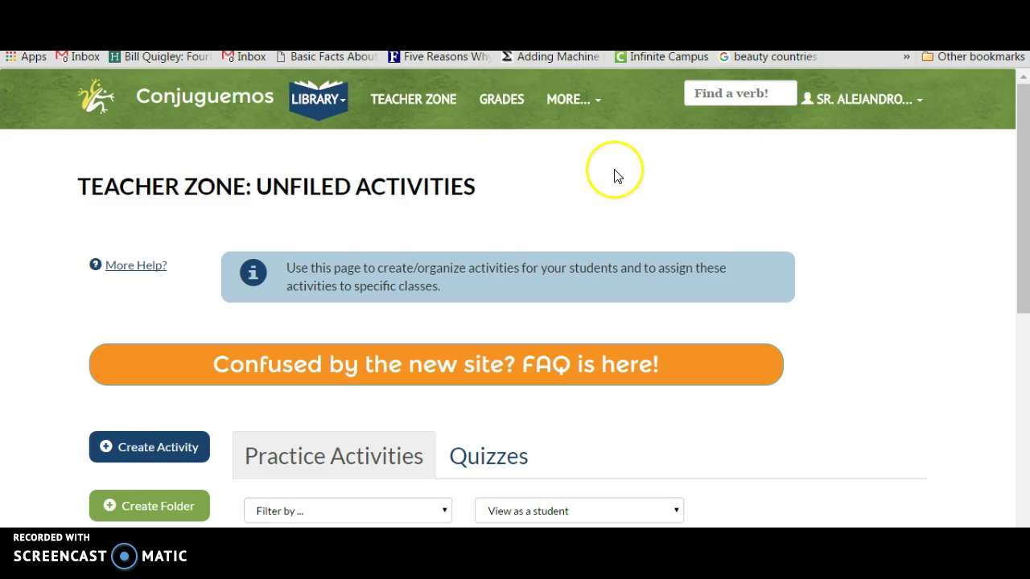
# - Go to the teacher's class roster from the MORE menu
pyautogui.click(582, 102)
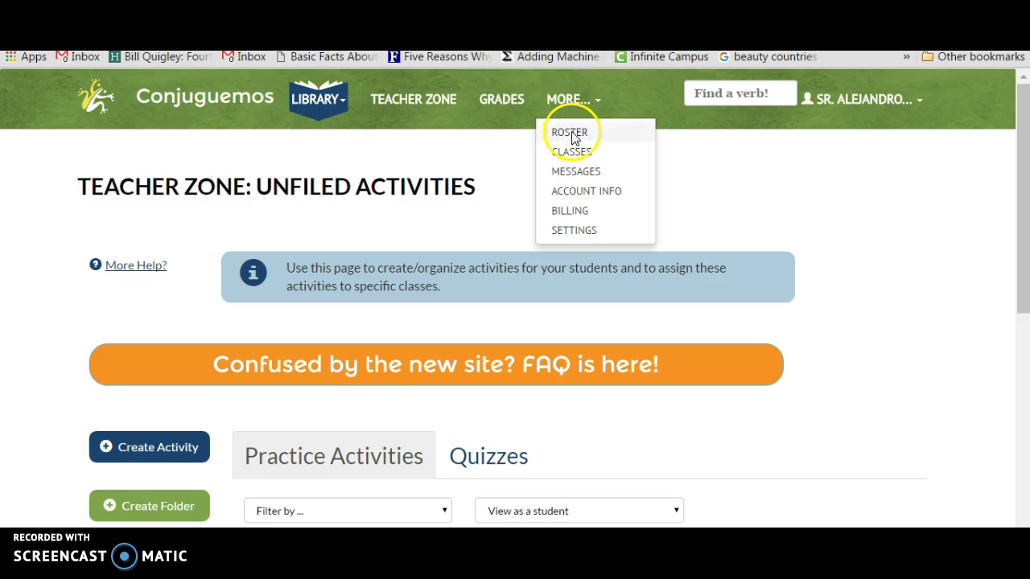
pyautogui.click(573, 135)
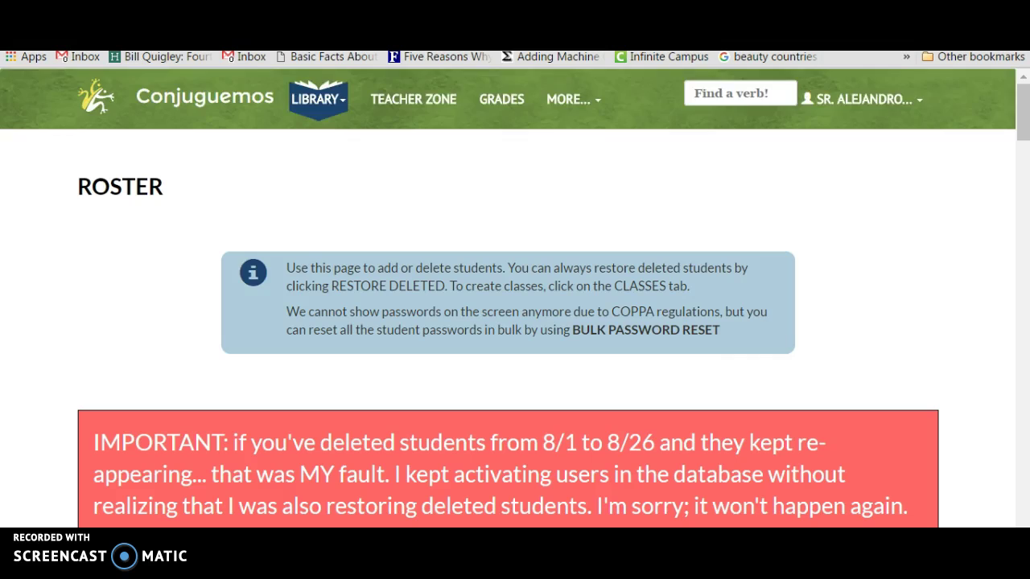
pyautogui.scroll(-1, 515, 296)
pyautogui.scroll(-7, 515, 296)
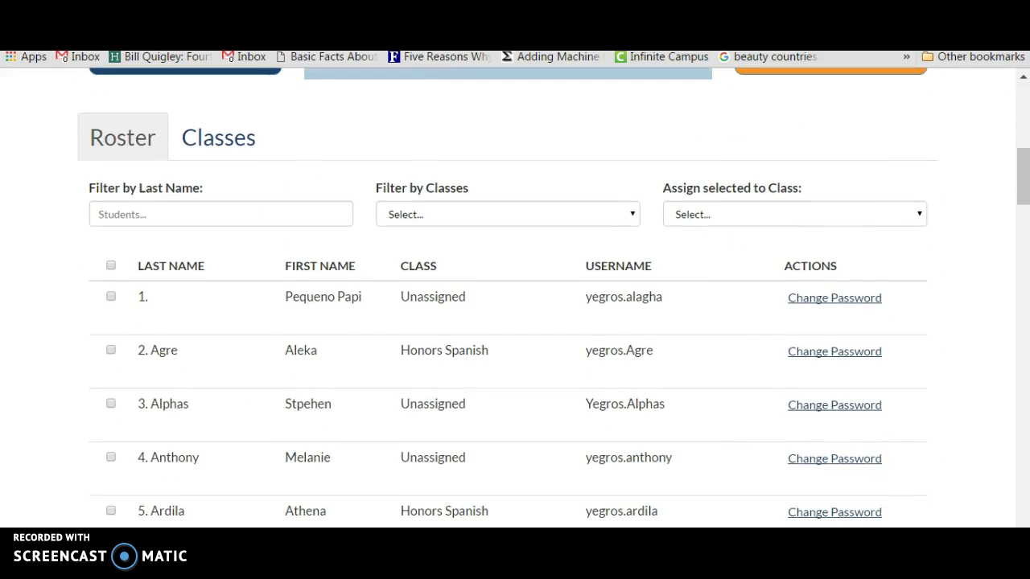
pyautogui.scroll(1, 514, 296)
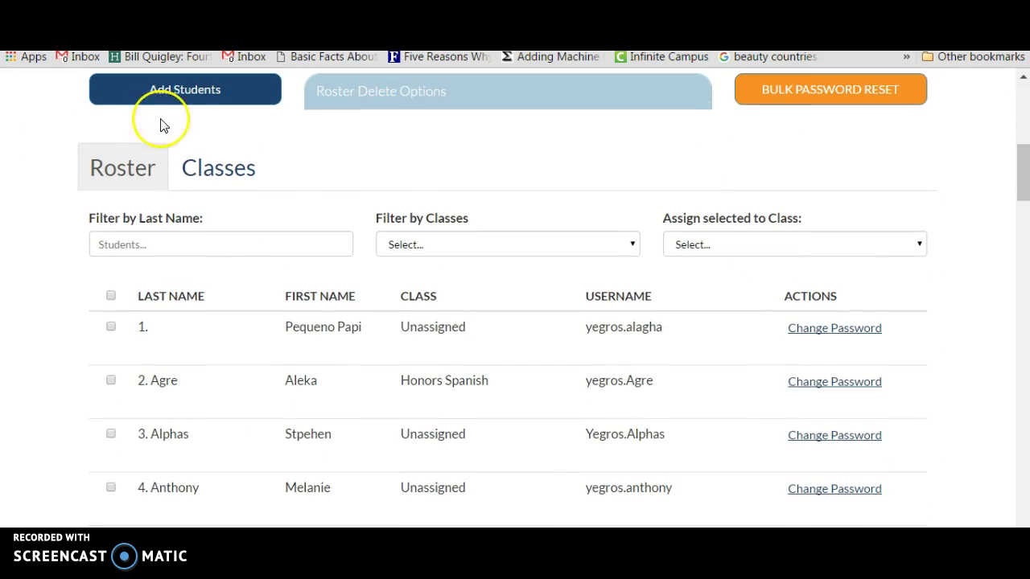
# - Open the Roster: Add Students form and check its empty student rows and row-count options
pyautogui.click(178, 96)
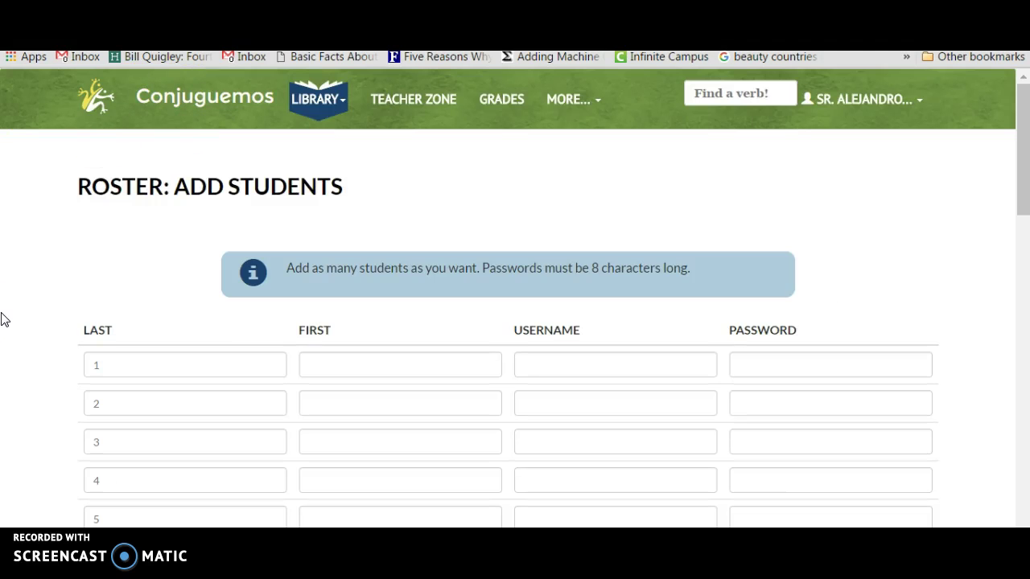
pyautogui.scroll(-2, 2, 319)
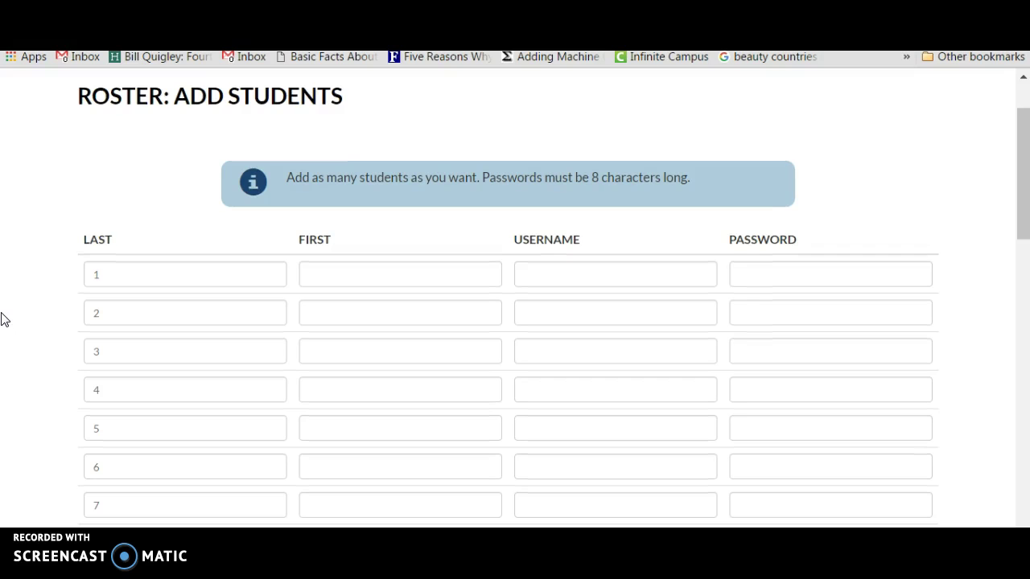
pyautogui.click(728, 265)
pyautogui.moveTo(1019, 184); pyautogui.dragTo(1020, 388)
pyautogui.scroll(-2, 514, 298)
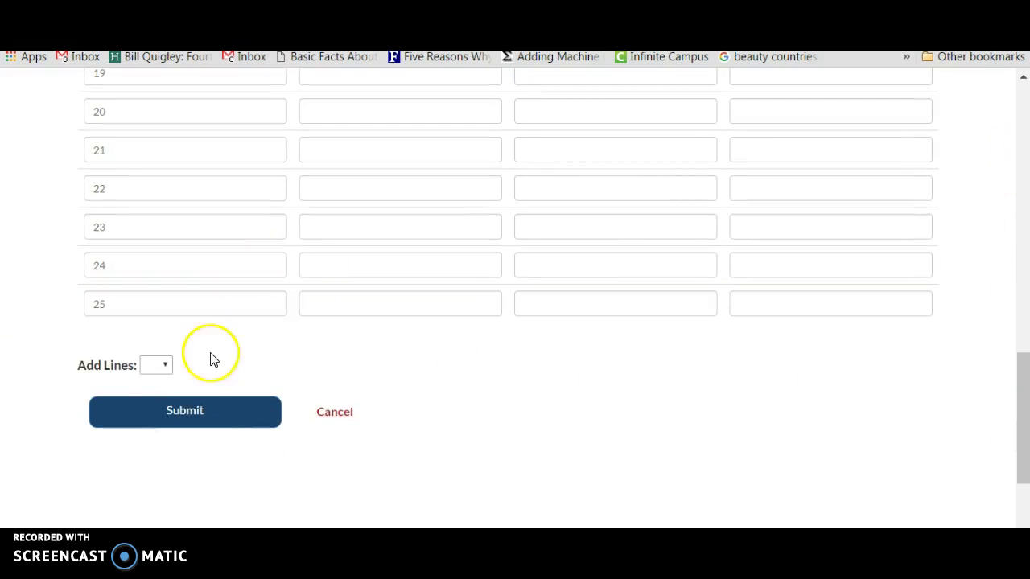
pyautogui.click(164, 369)
pyautogui.click(166, 369)
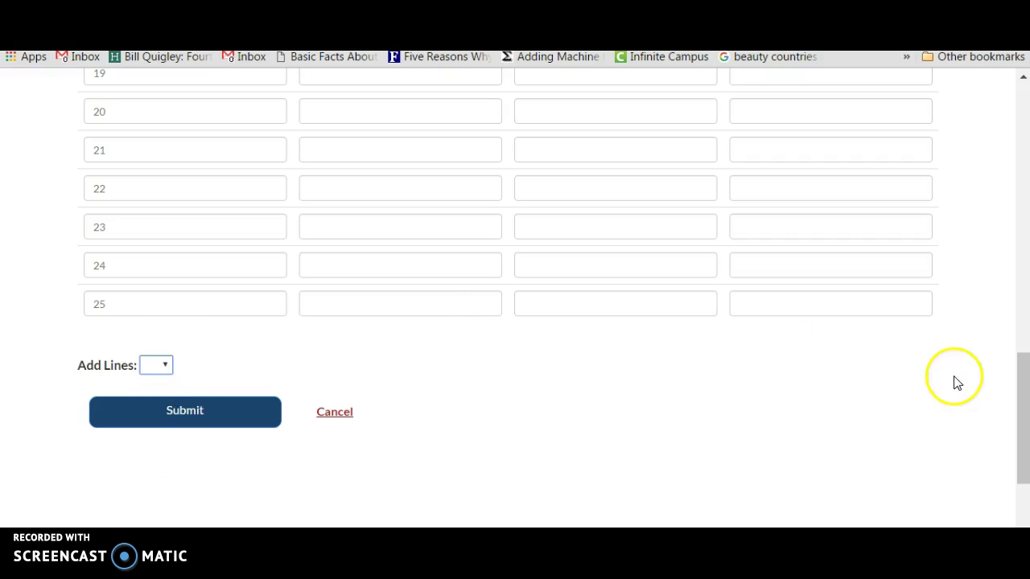
pyautogui.moveTo(1028, 419); pyautogui.dragTo(1022, 185)
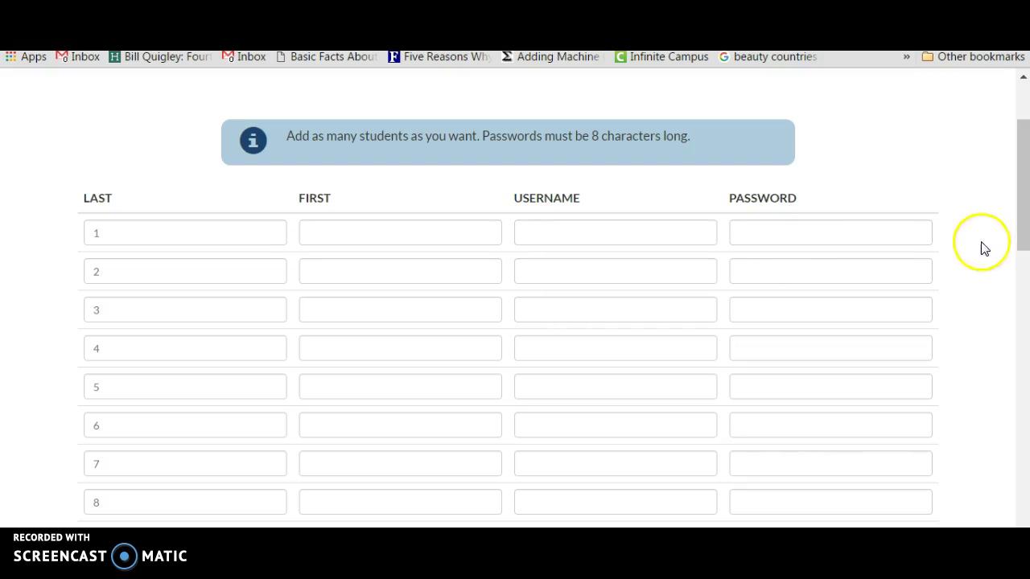
pyautogui.moveTo(1021, 233); pyautogui.dragTo(1021, 218)
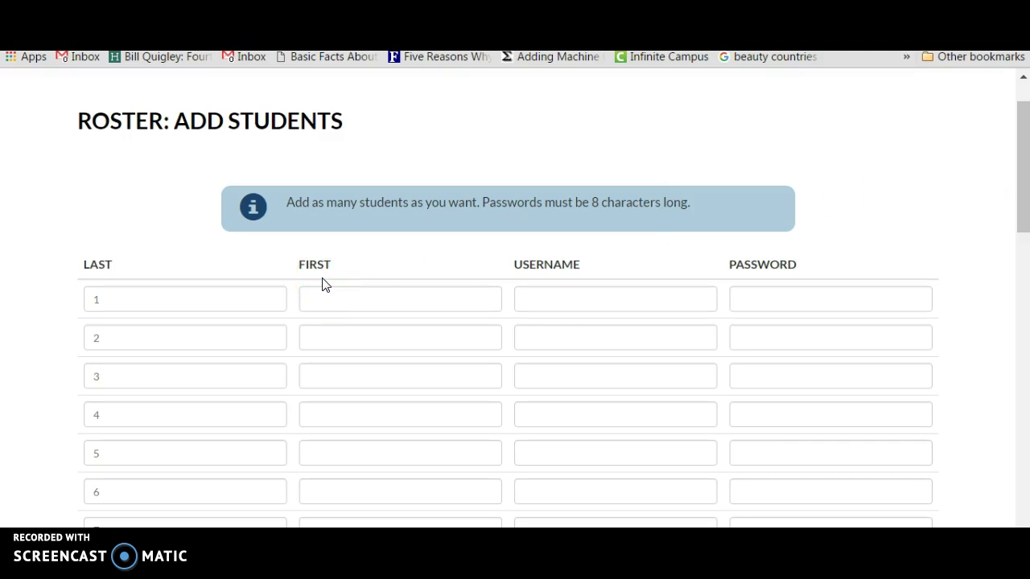
pyautogui.click(564, 303)
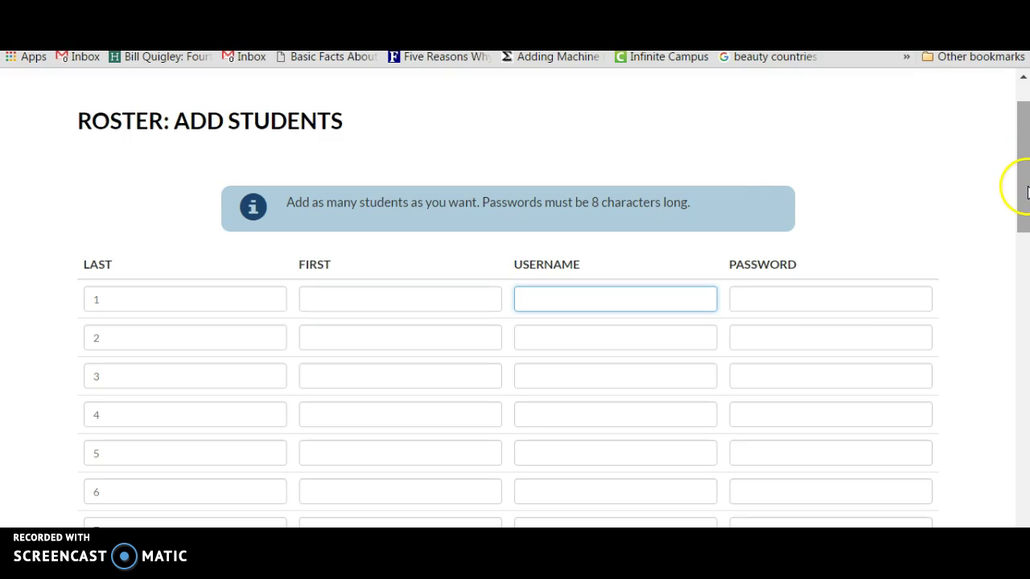
pyautogui.moveTo(1026, 193); pyautogui.dragTo(1026, 173)
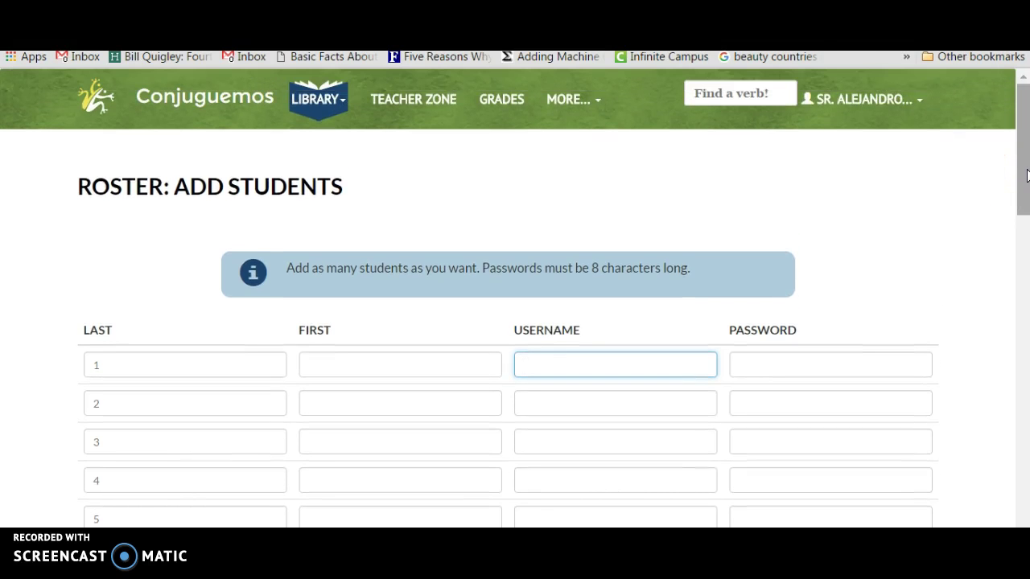
# - Log out of the teacher account and open the SIGN UP registration page
pyautogui.click(864, 101)
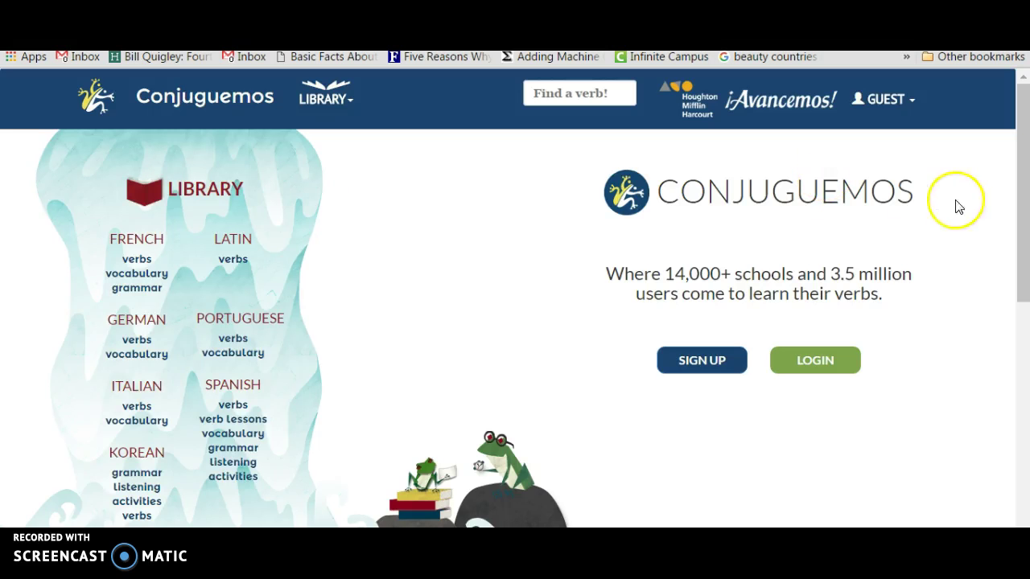
pyautogui.moveTo(1018, 223); pyautogui.dragTo(1024, 261)
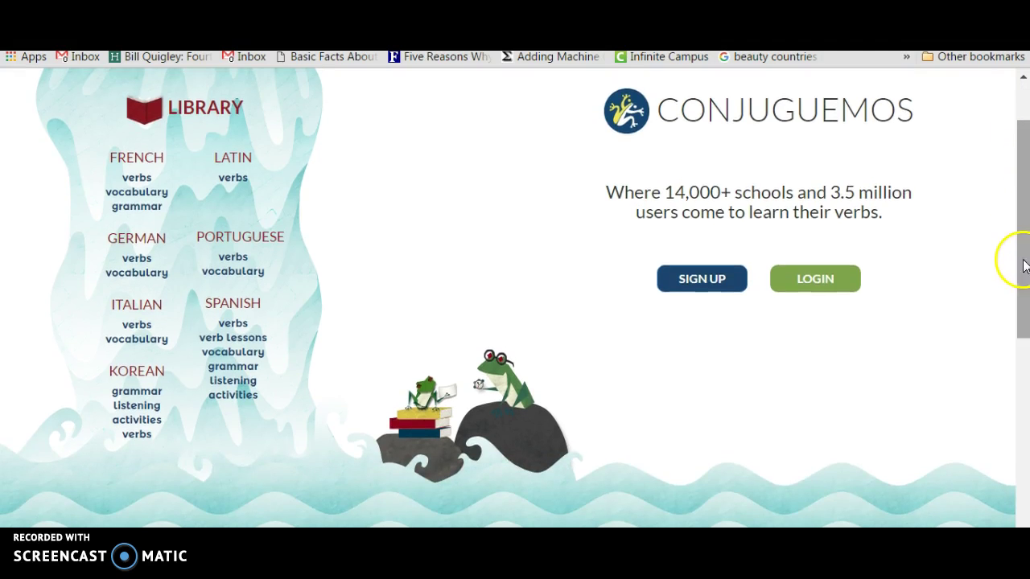
pyautogui.click(682, 292)
pyautogui.moveTo(1016, 211); pyautogui.dragTo(1026, 279)
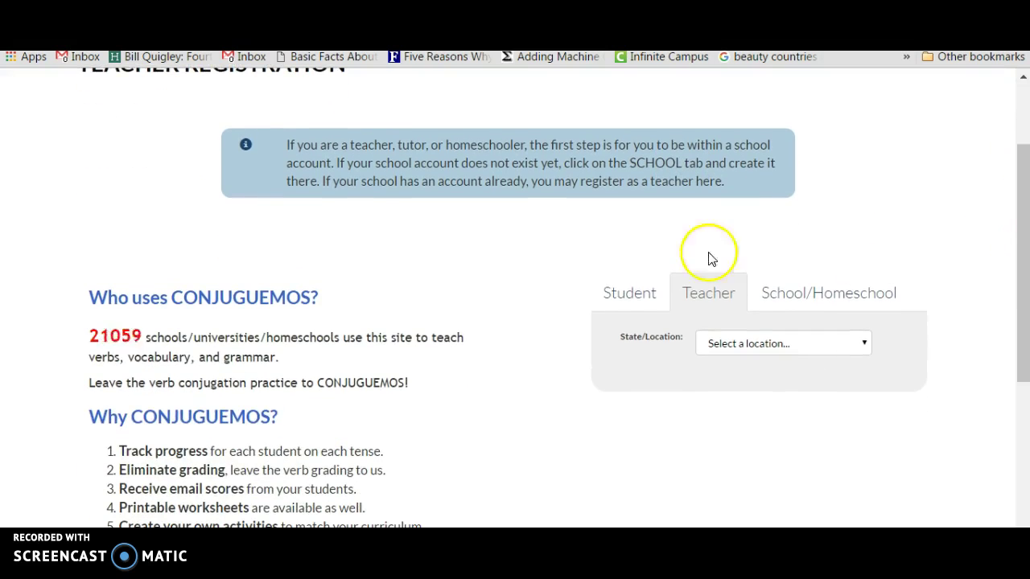
# - Switch to student registration and set the location to Massachusetts
pyautogui.click(623, 298)
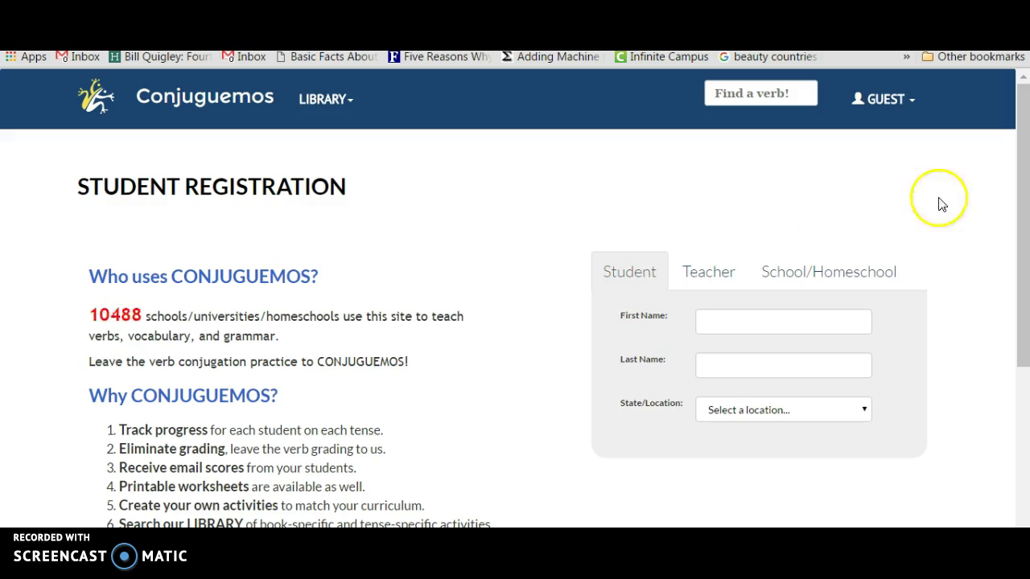
pyautogui.moveTo(1028, 221); pyautogui.dragTo(1020, 254)
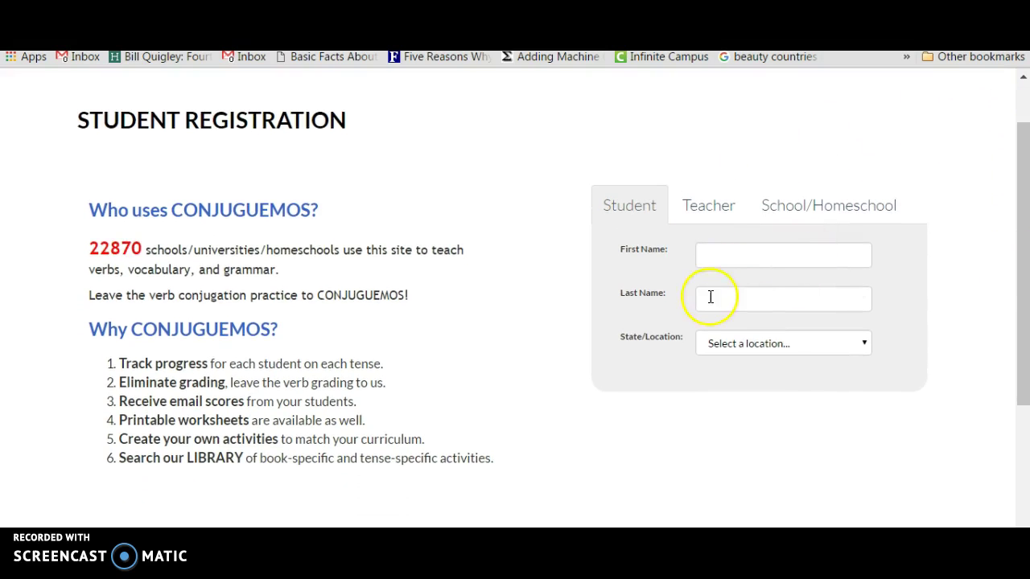
pyautogui.click(756, 346)
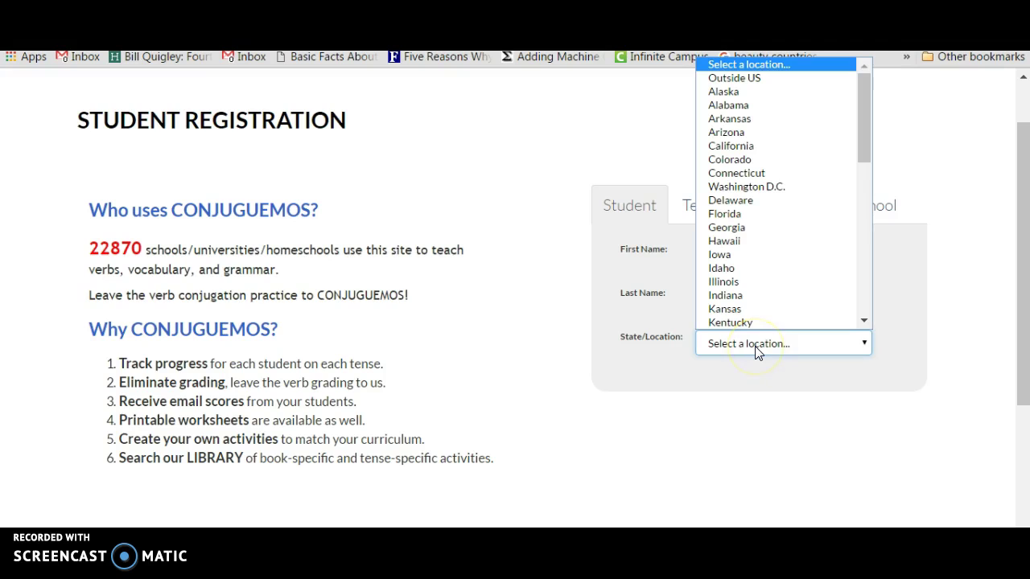
pyautogui.press('m')
pyautogui.click(756, 352)
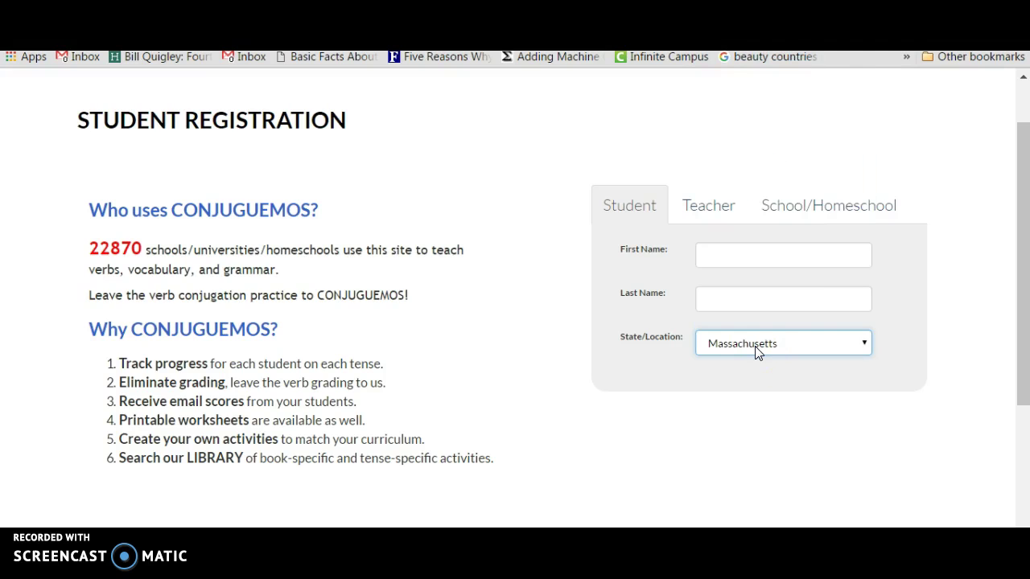
pyautogui.scroll(1, 1022, 200)
pyautogui.scroll(-3, 1025, 203)
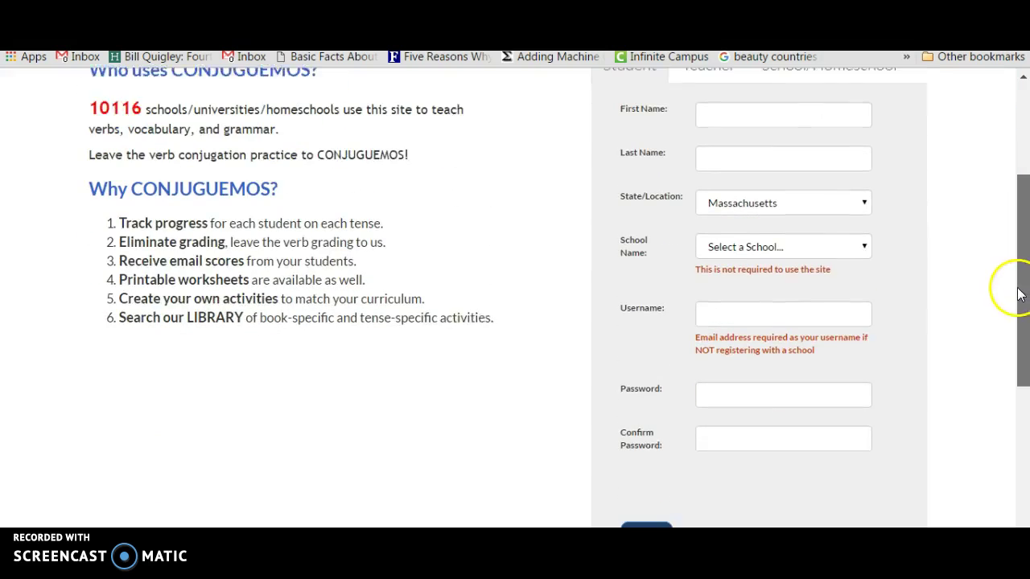
pyautogui.click(815, 233)
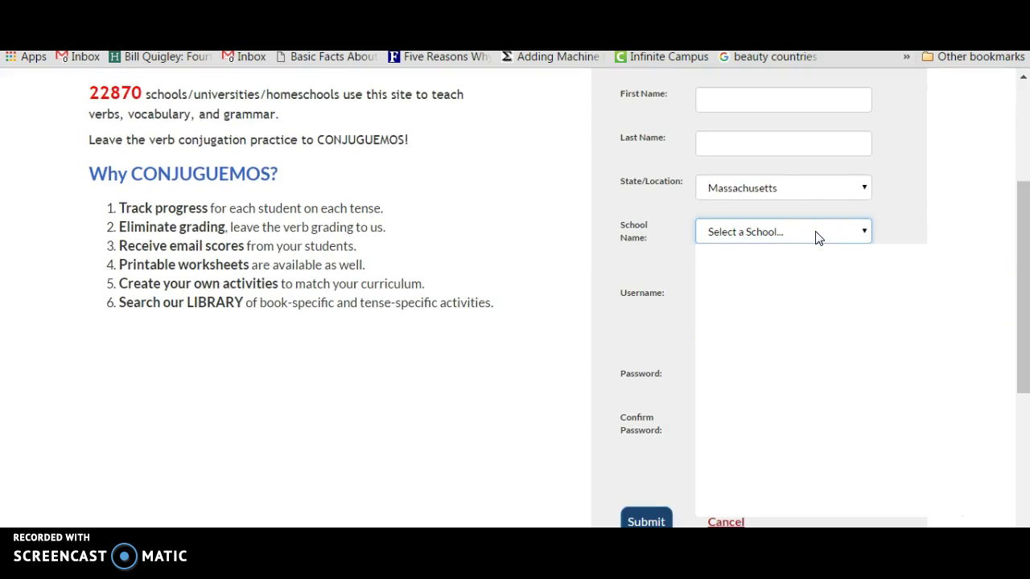
pyautogui.click(542, 269)
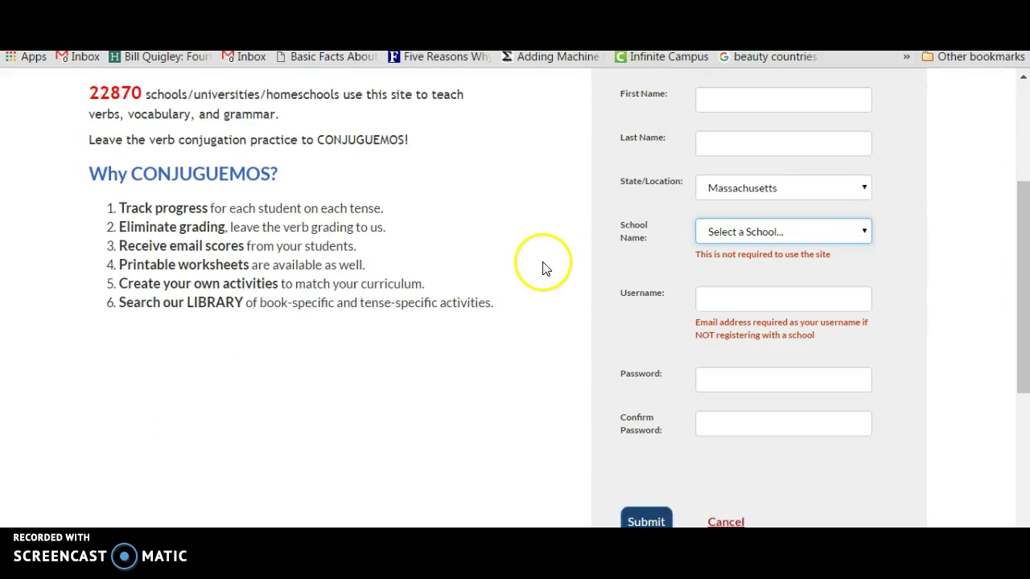
# - Fill in the student's username, first name and last name
pyautogui.click(725, 297)
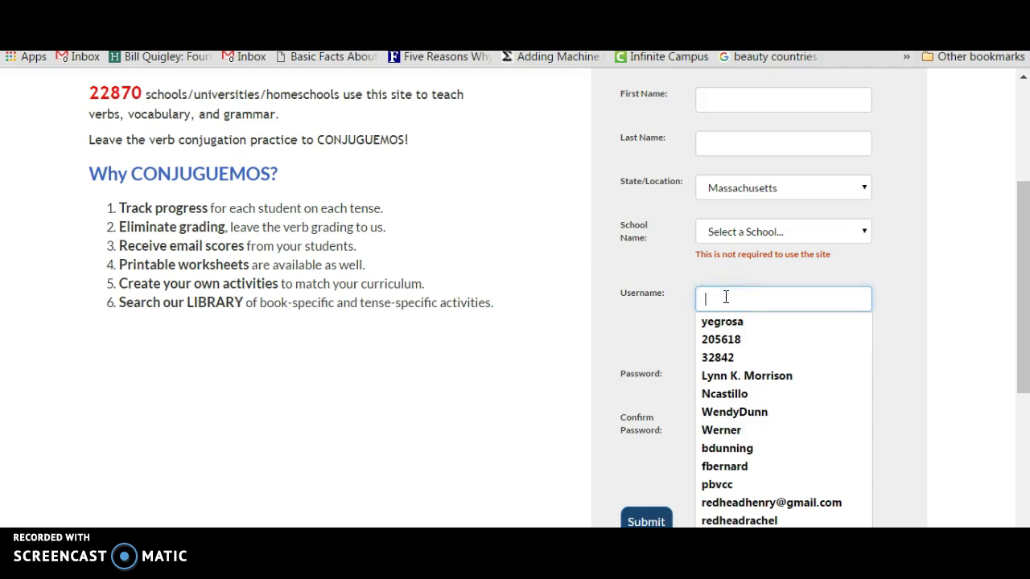
pyautogui.write('ye')
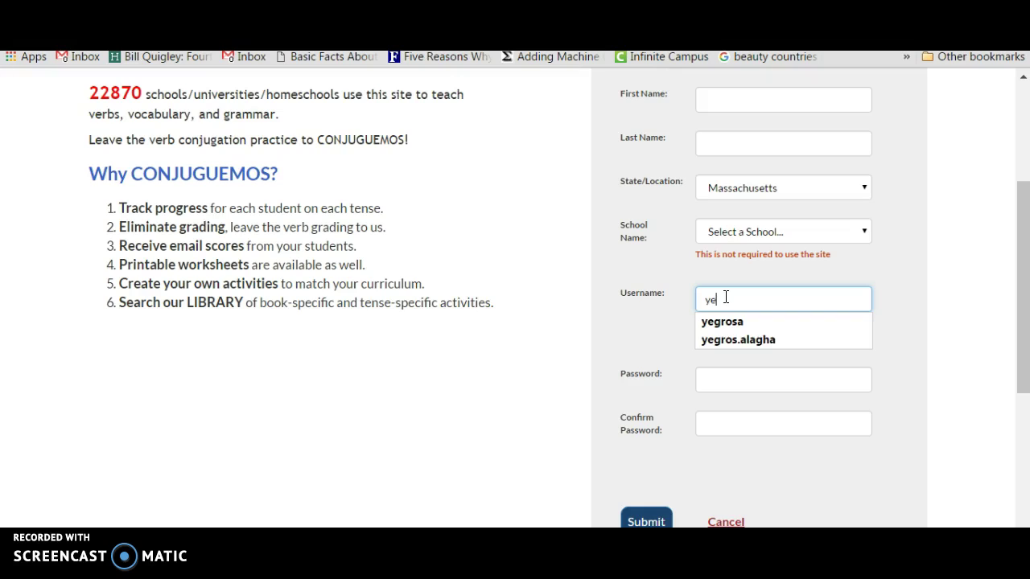
pyautogui.write('gros.')
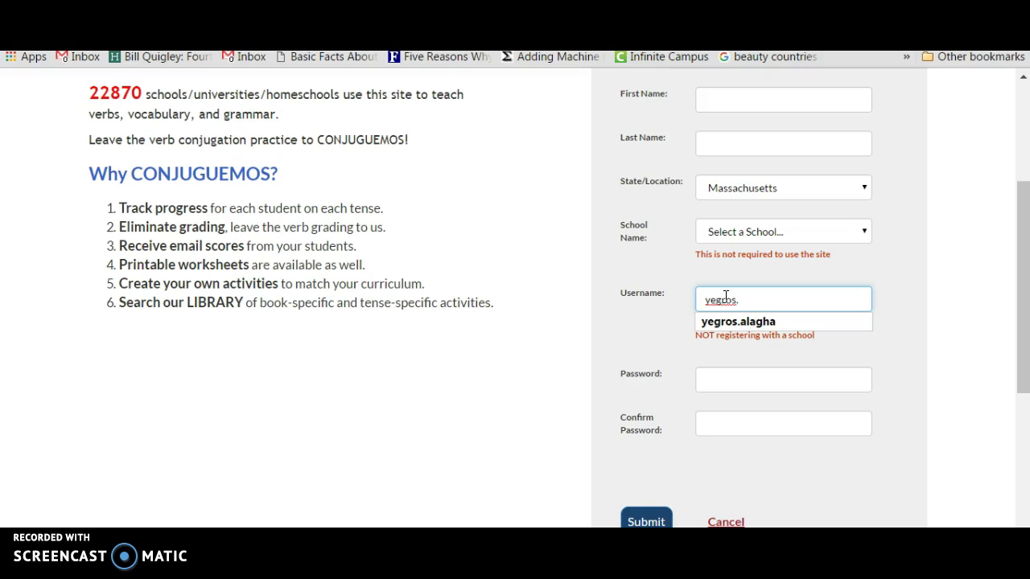
pyautogui.write('LASTNAME')
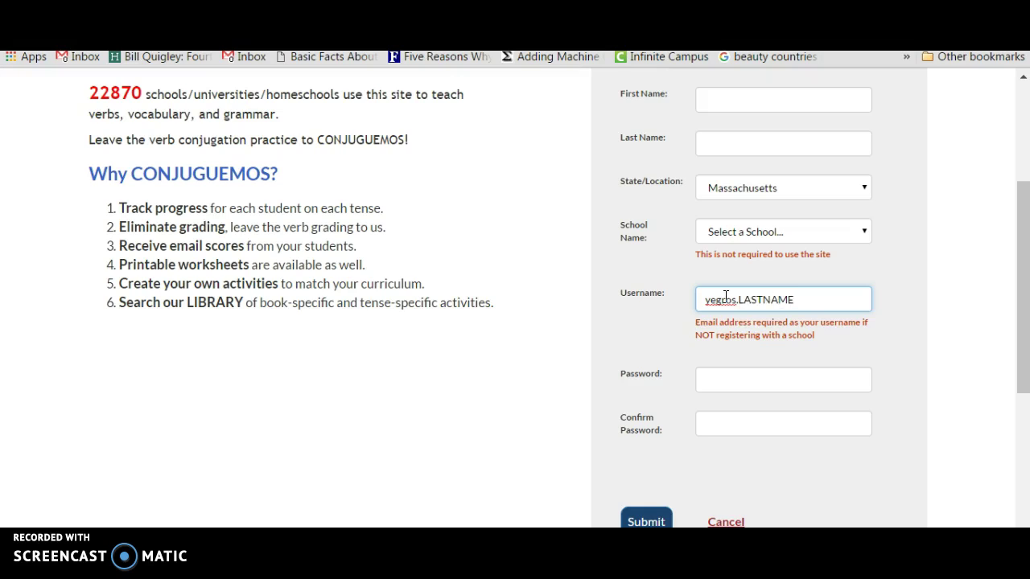
pyautogui.press('Tab')
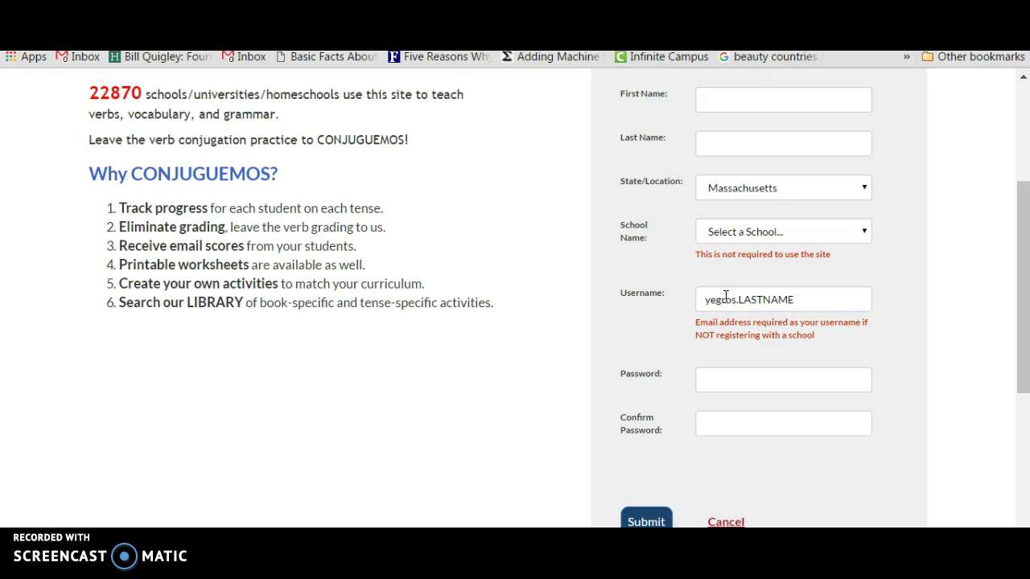
pyautogui.click(725, 102)
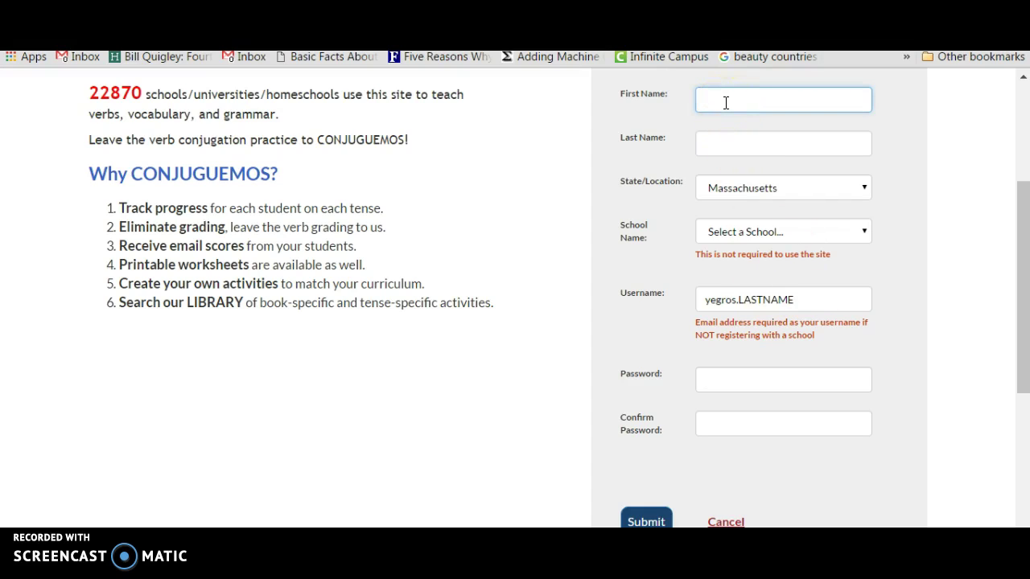
pyautogui.press('Tab')
pyautogui.write('S')
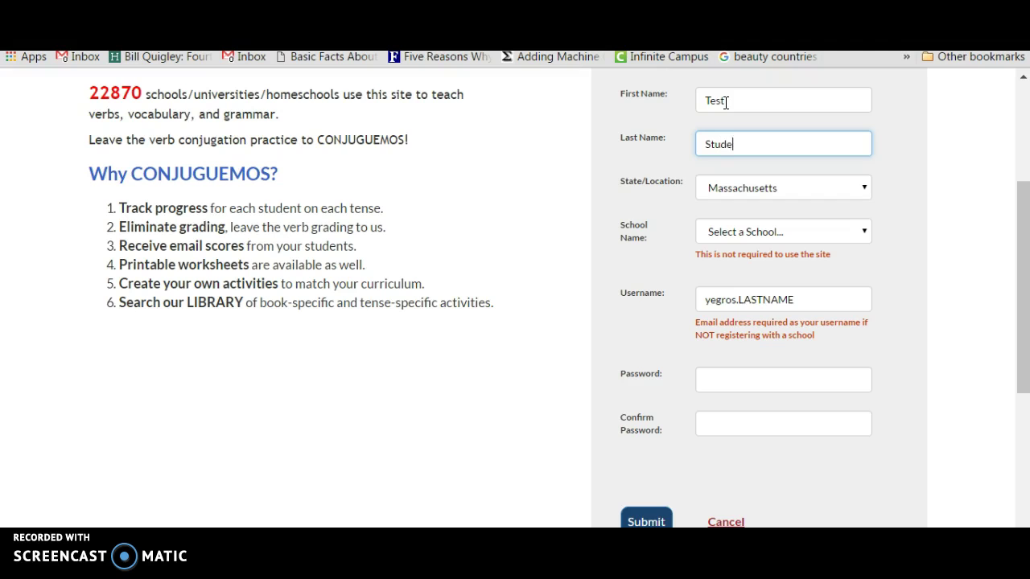
# - Open the school list and move to the schools starting with W
pyautogui.click(732, 231)
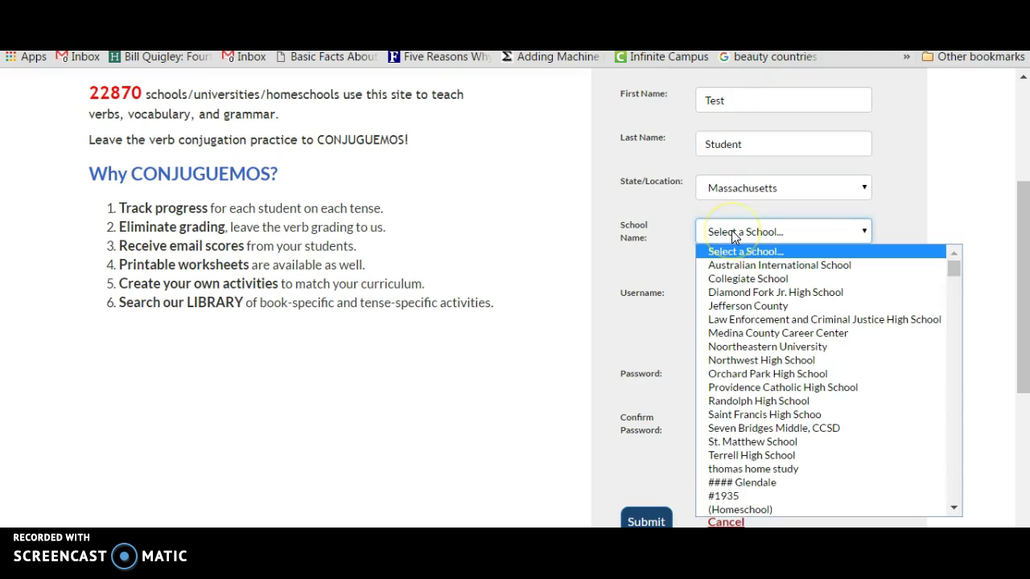
pyautogui.press('w')
pyautogui.press('Down')
pyautogui.press('Down')
pyautogui.press('Down')
pyautogui.press('Down')
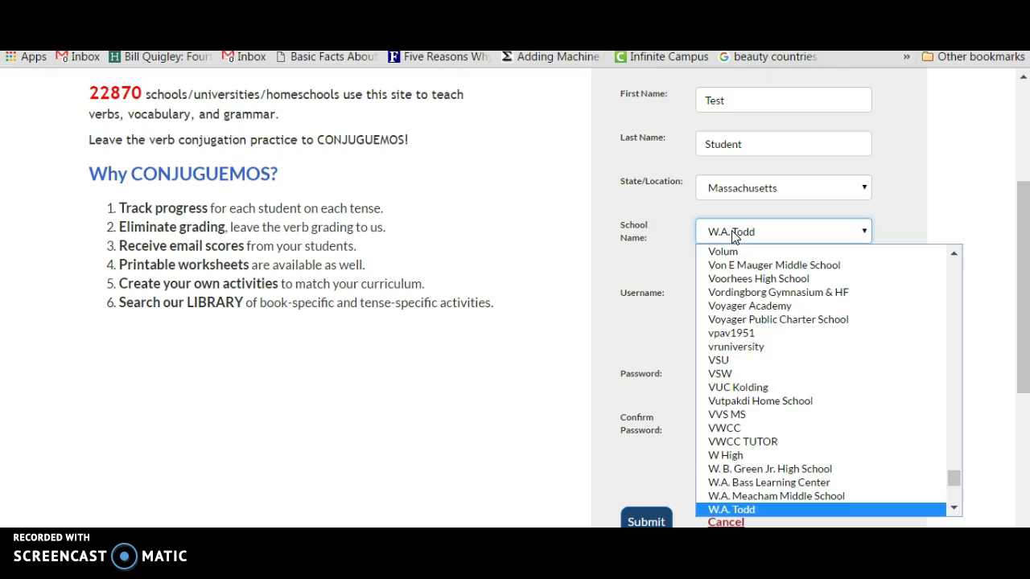
pyautogui.moveTo(952, 478)
pyautogui.mouseDown()
pyautogui.moveTo(954, 499)
pyautogui.moveTo(954, 489)
pyautogui.mouseUp()
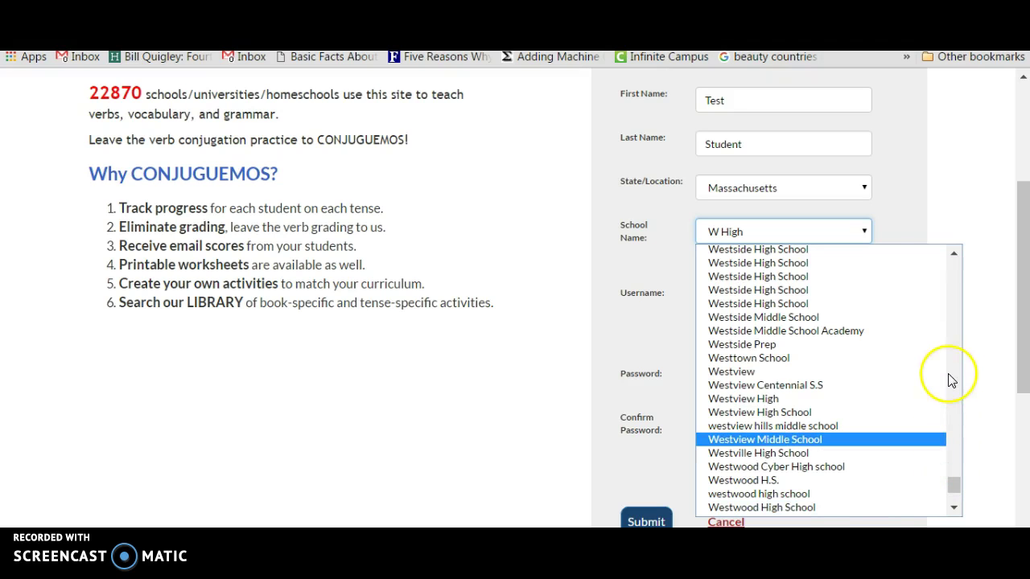
pyautogui.scroll(5, 951, 265)
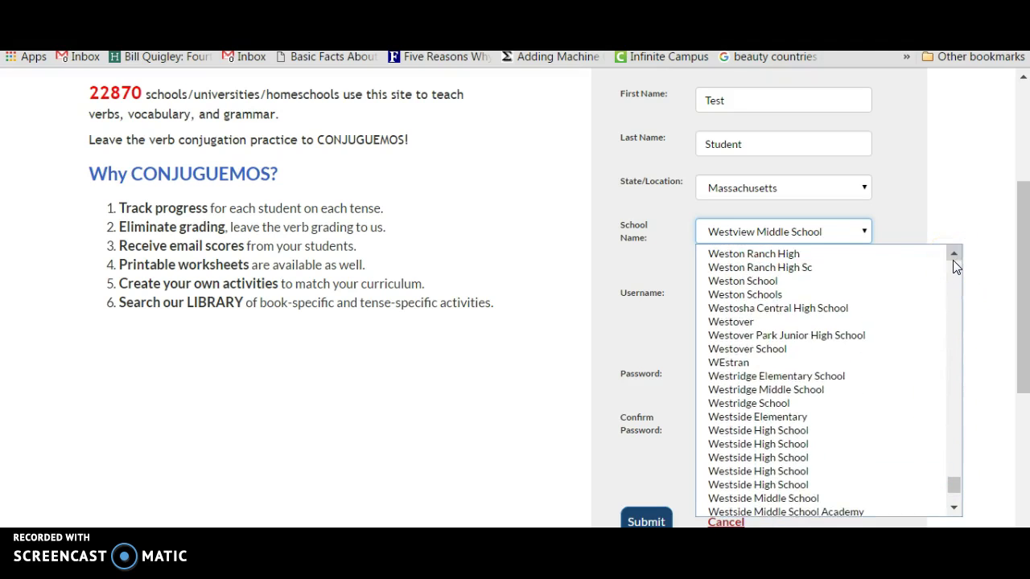
pyautogui.scroll(2, 953, 260)
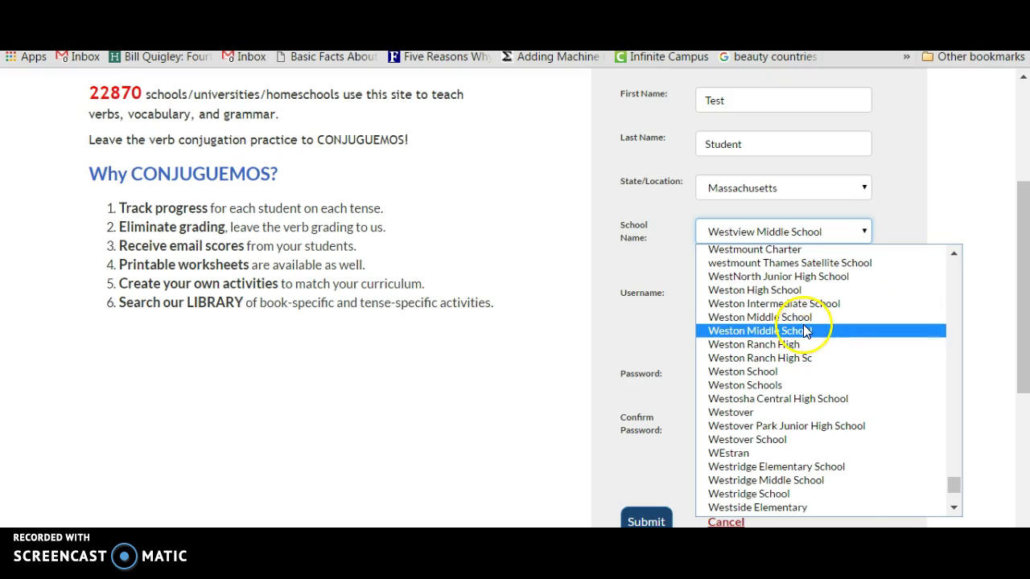
# - Choose Weston High School, enter and confirm the password, and submit the form
pyautogui.click(800, 289)
pyautogui.click(754, 376)
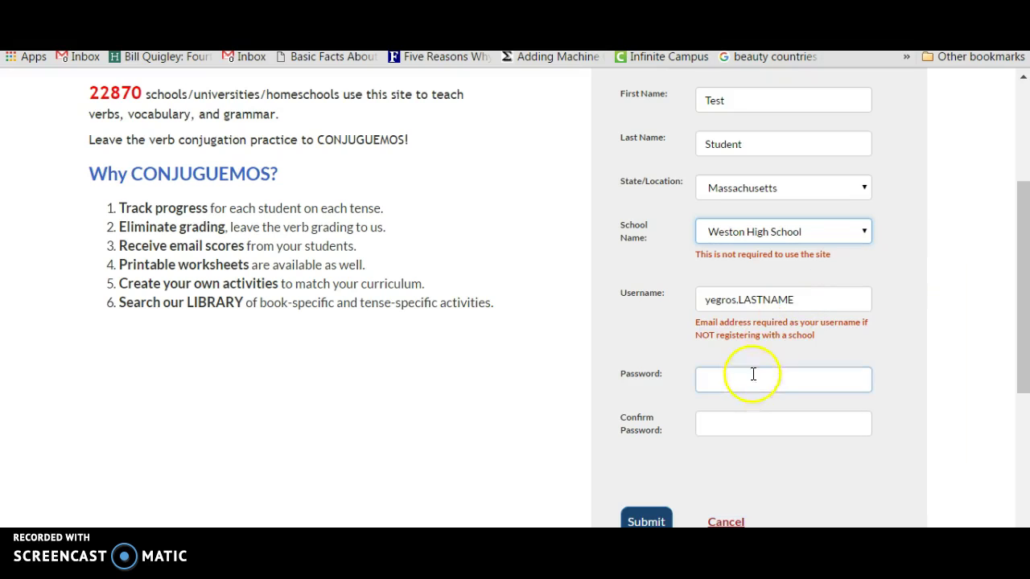
pyautogui.write('12')
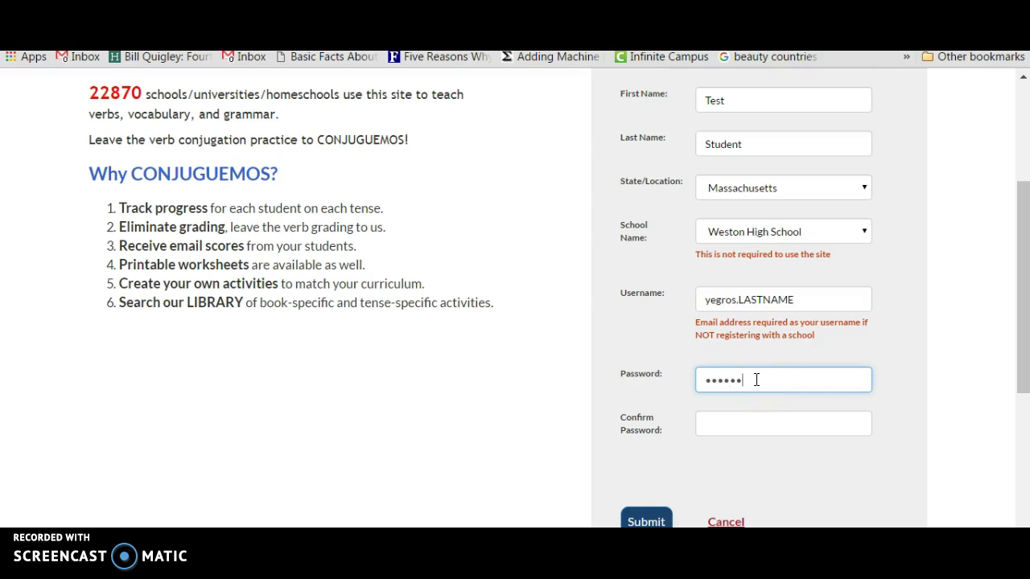
pyautogui.press('Tab')
pyautogui.write('1')
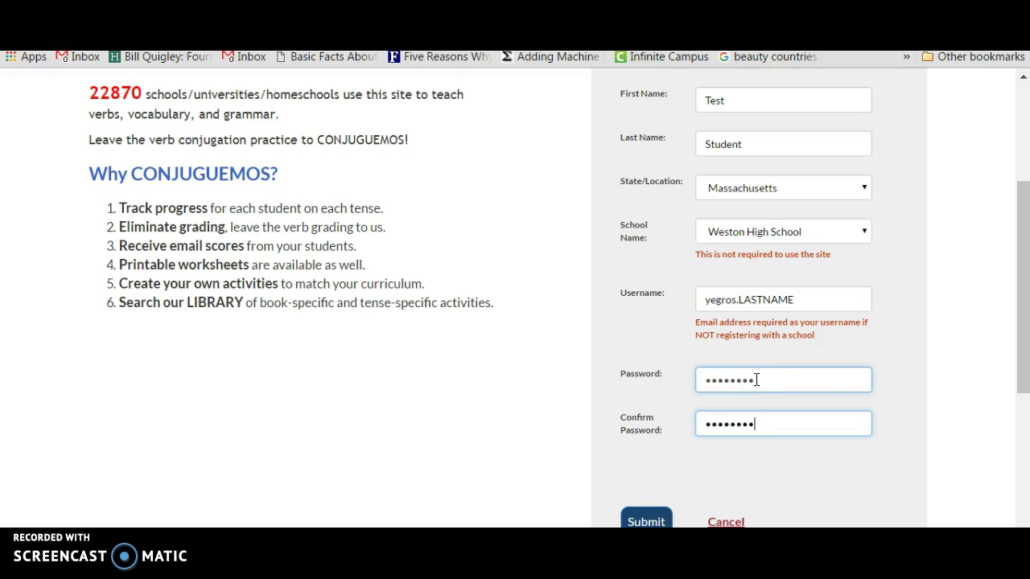
pyautogui.click(654, 521)
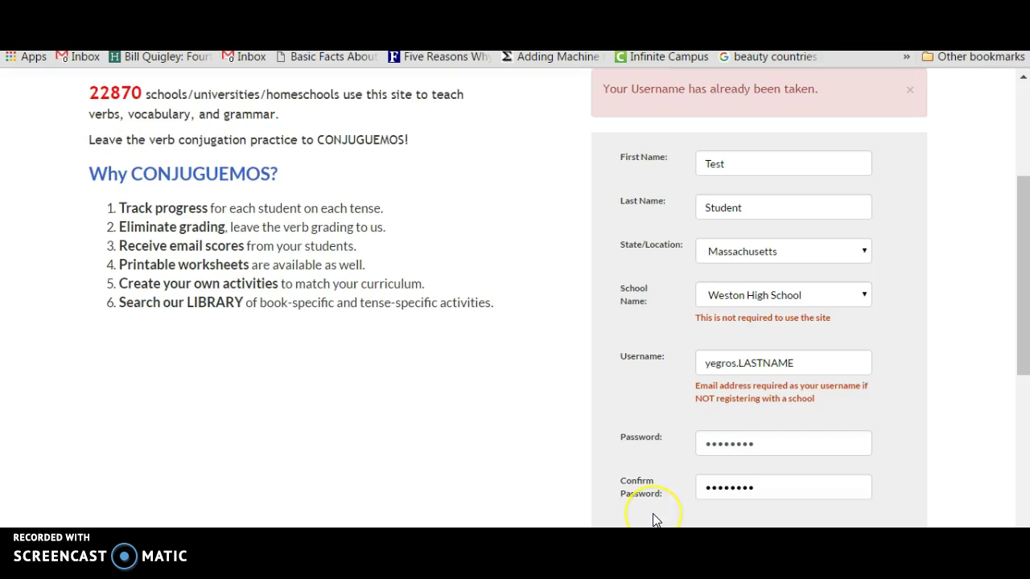
# - Append 'long' to the taken username and resubmit the registration
pyautogui.click(805, 367)
pyautogui.moveTo(794, 363); pyautogui.dragTo(738, 363)
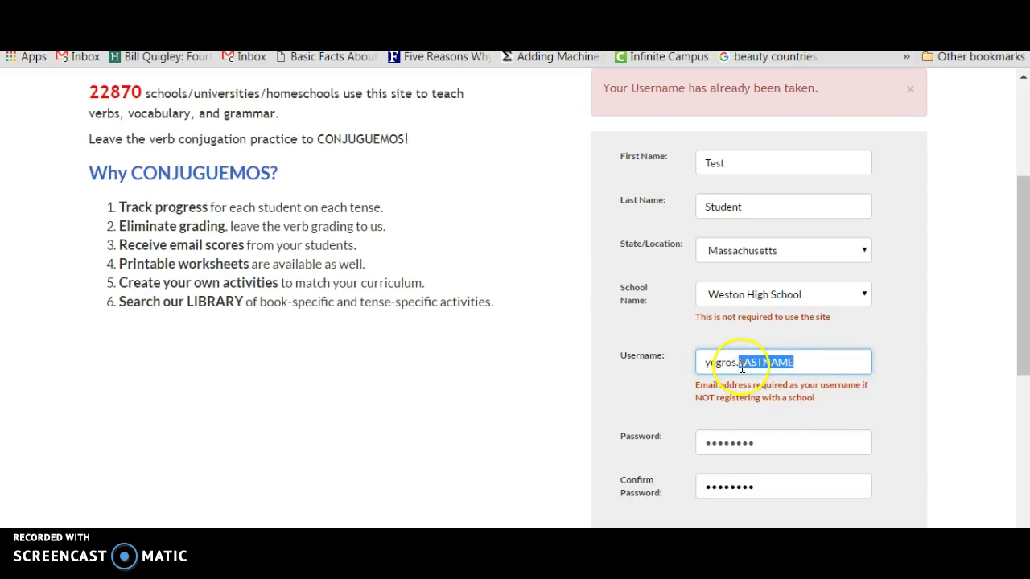
pyautogui.scroll(-5, 741, 366)
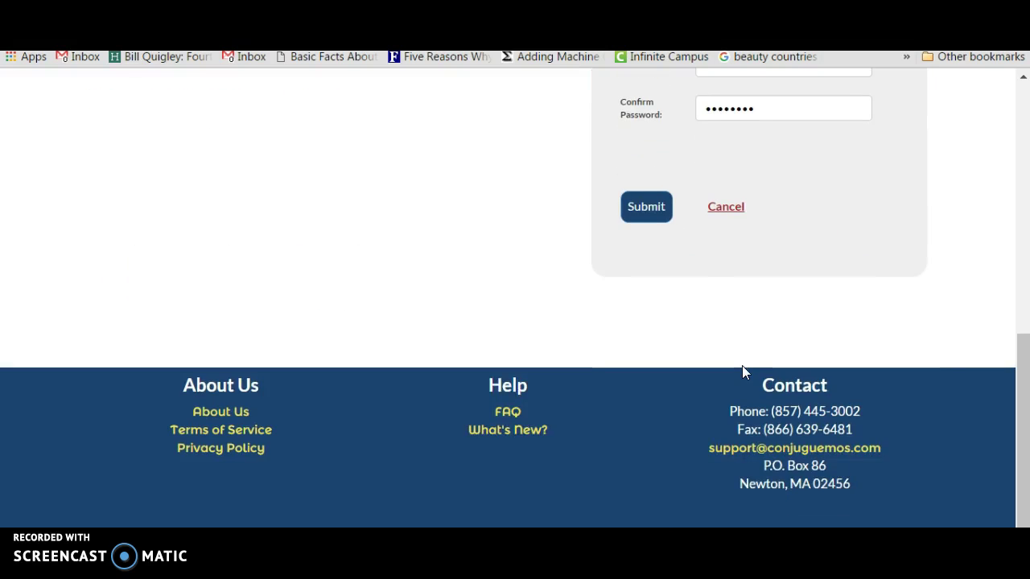
pyautogui.scroll(1, 1026, 350)
pyautogui.moveTo(1026, 350); pyautogui.dragTo(1015, 281)
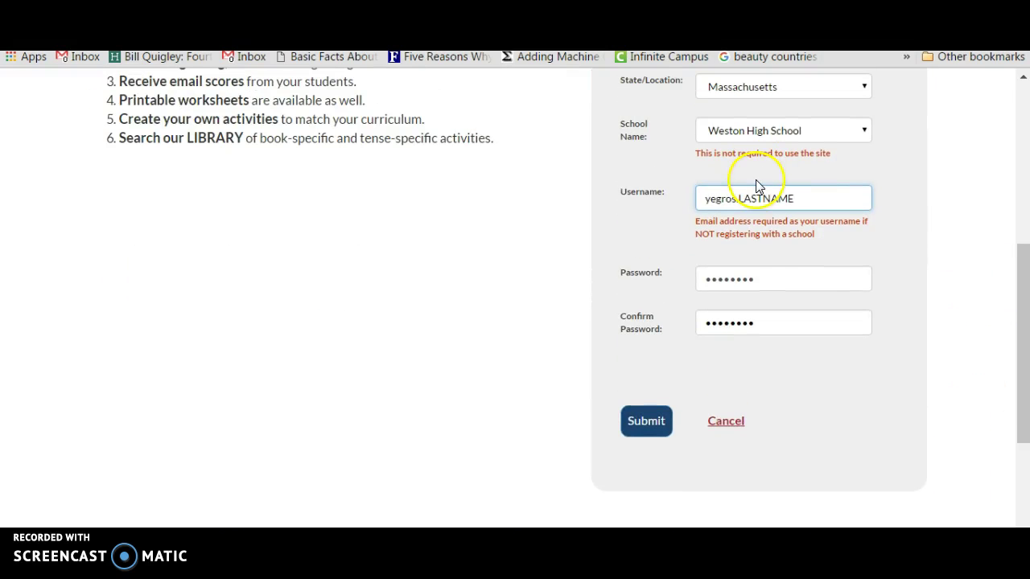
pyautogui.click(793, 193)
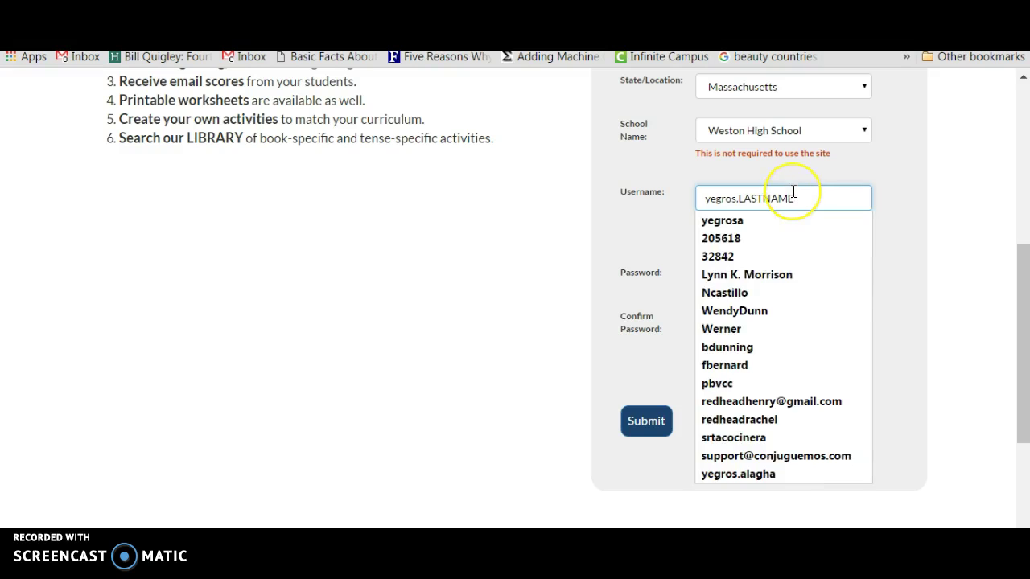
pyautogui.write('long')
pyautogui.click(647, 428)
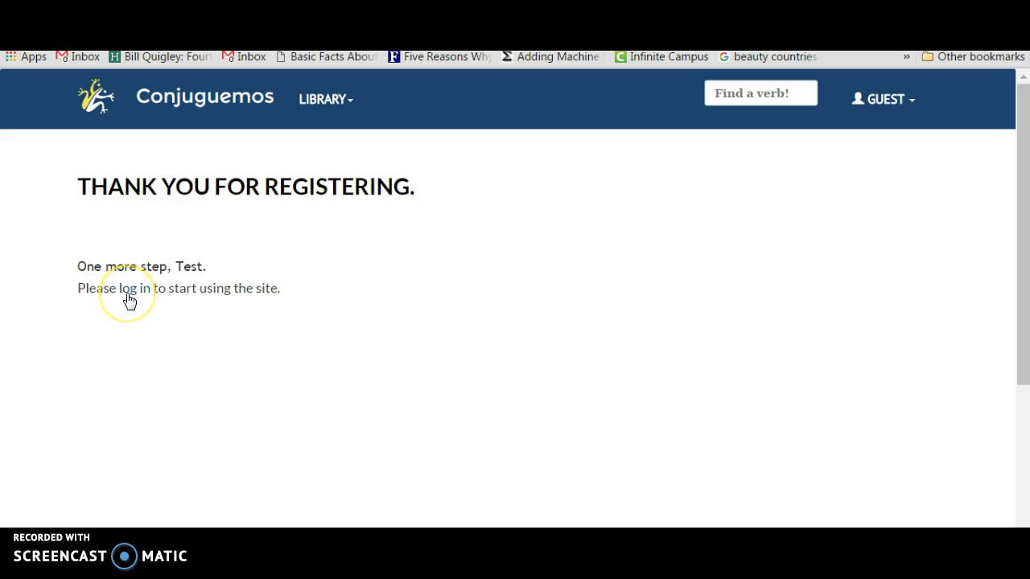
# - Log in with the new student username and its password
pyautogui.click(129, 299)
pyautogui.doubleClick(320, 363)
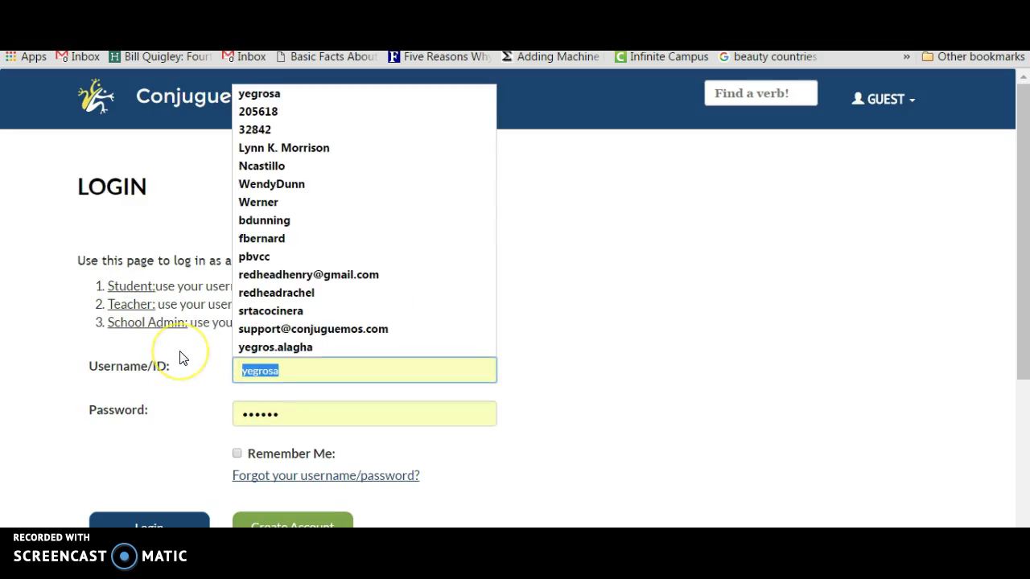
pyautogui.write('yegros.LAS')
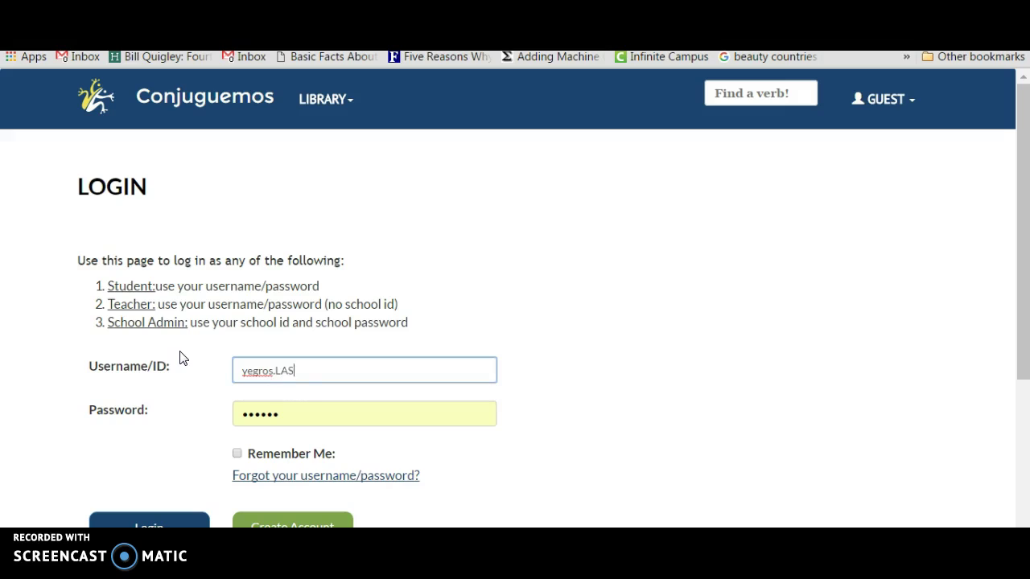
pyautogui.write('TNAMElong')
pyautogui.press('Tab')
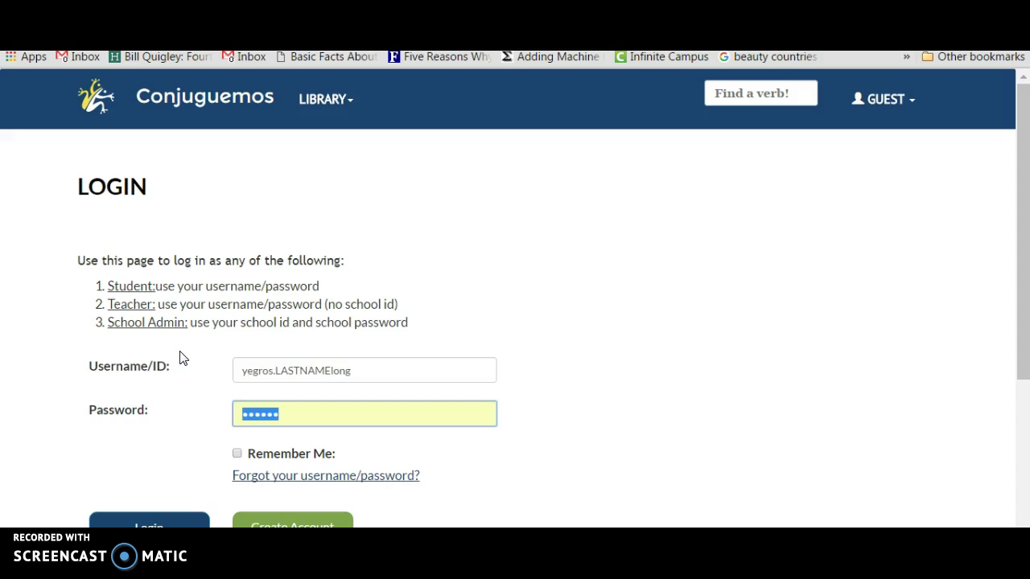
pyautogui.write('p')
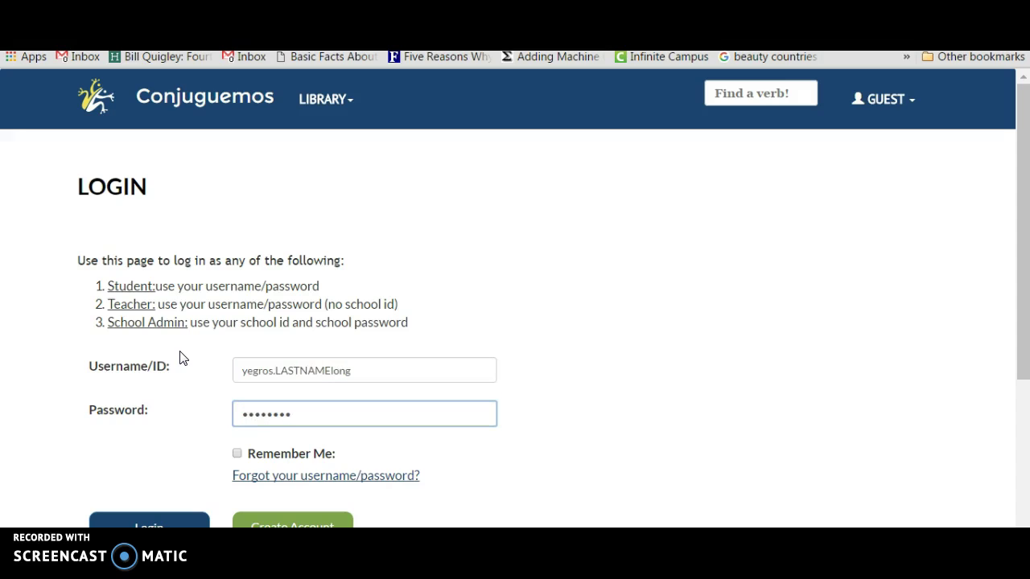
pyautogui.press('Return')
pyautogui.click(631, 252)
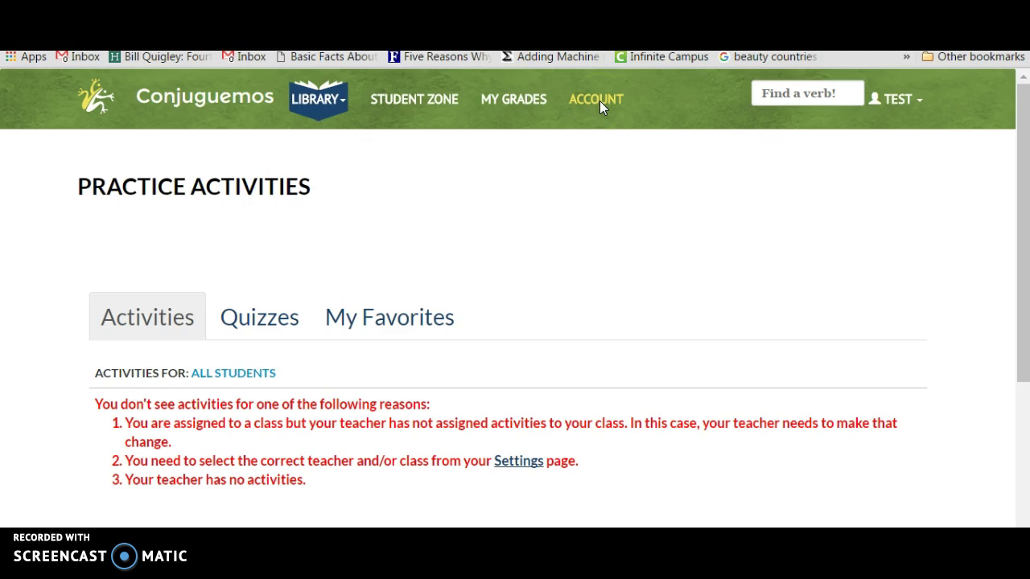
# - In account settings, select the Weston High School teacher as Your Teacher and open Your Class
pyautogui.click(599, 100)
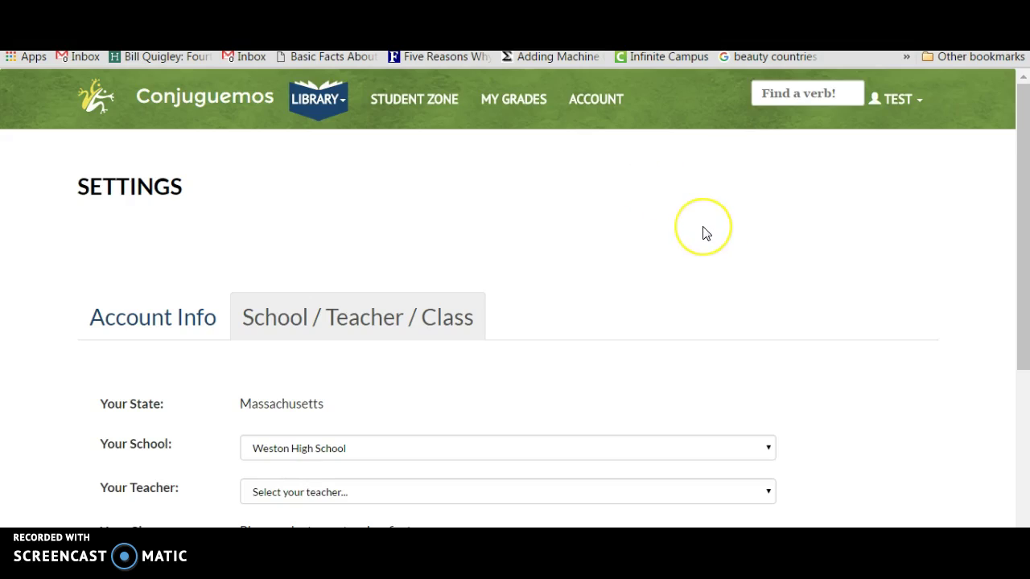
pyautogui.scroll(-3, 702, 234)
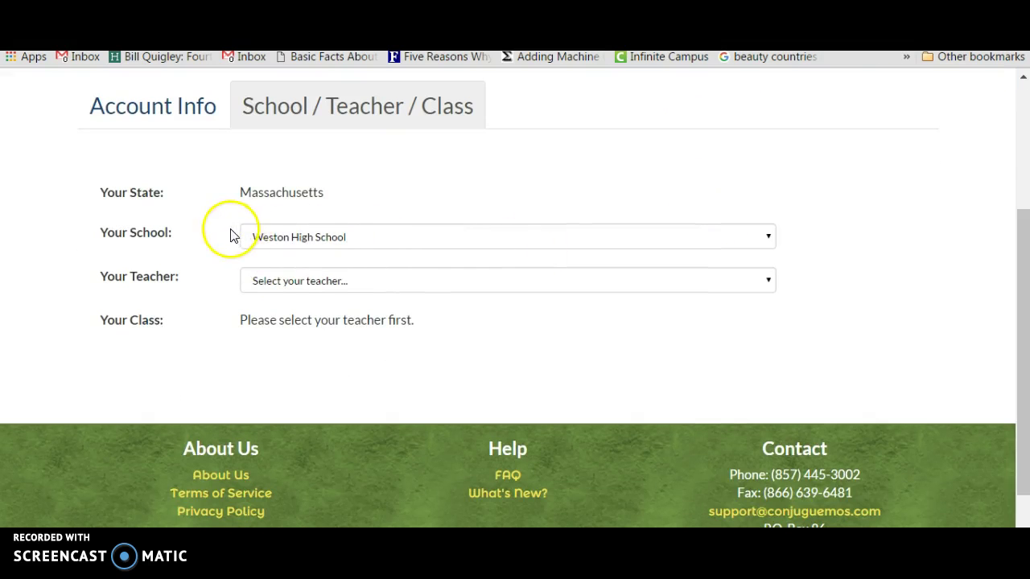
pyautogui.click(456, 283)
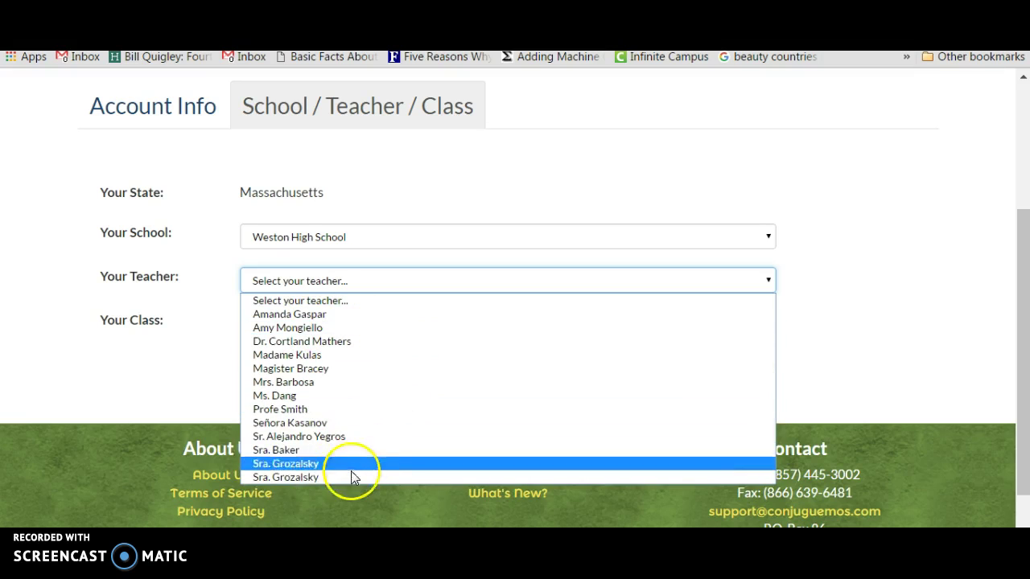
pyautogui.click(331, 439)
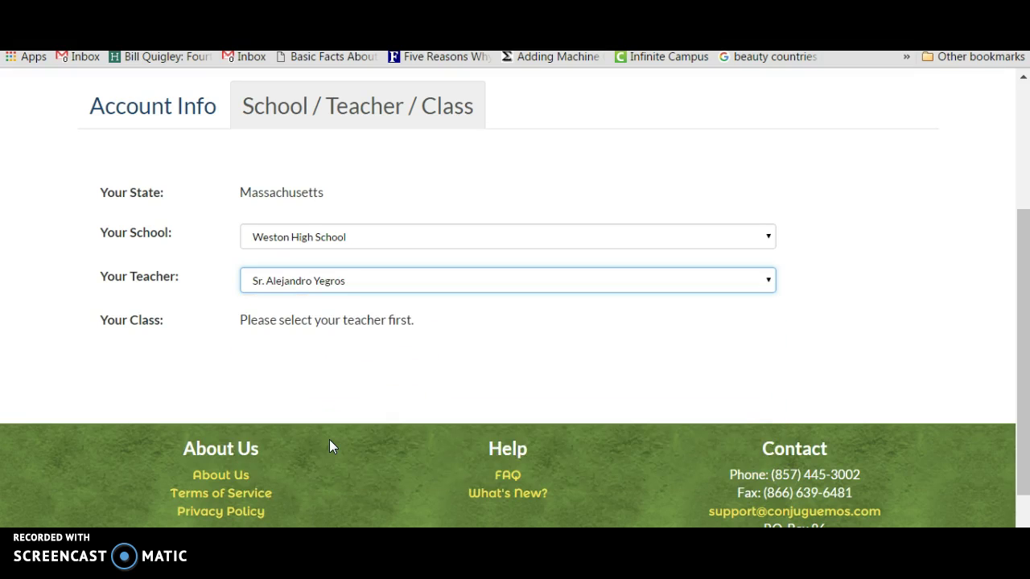
pyautogui.scroll(-1, 662, 271)
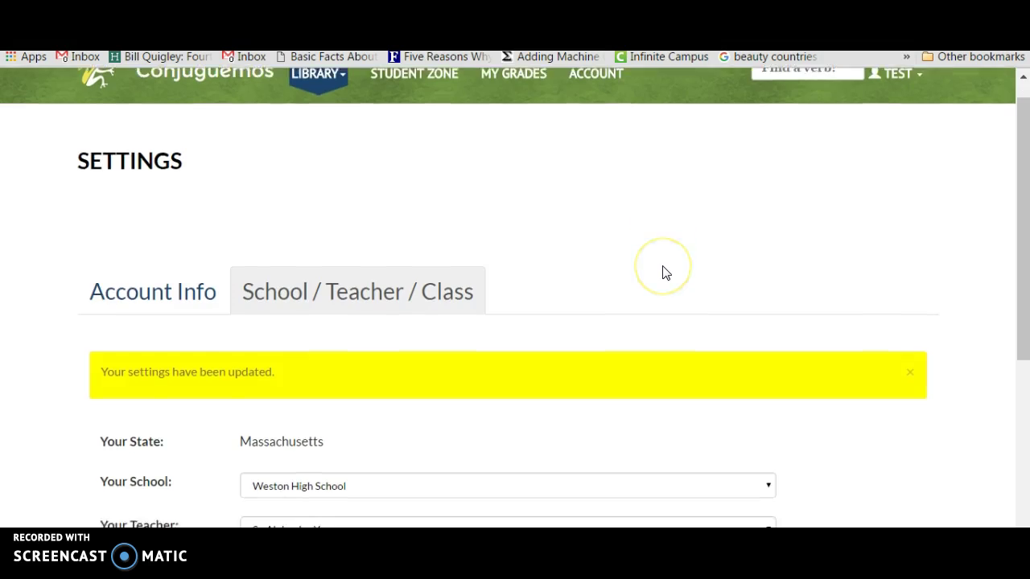
pyautogui.scroll(-3, 662, 272)
pyautogui.click(525, 381)
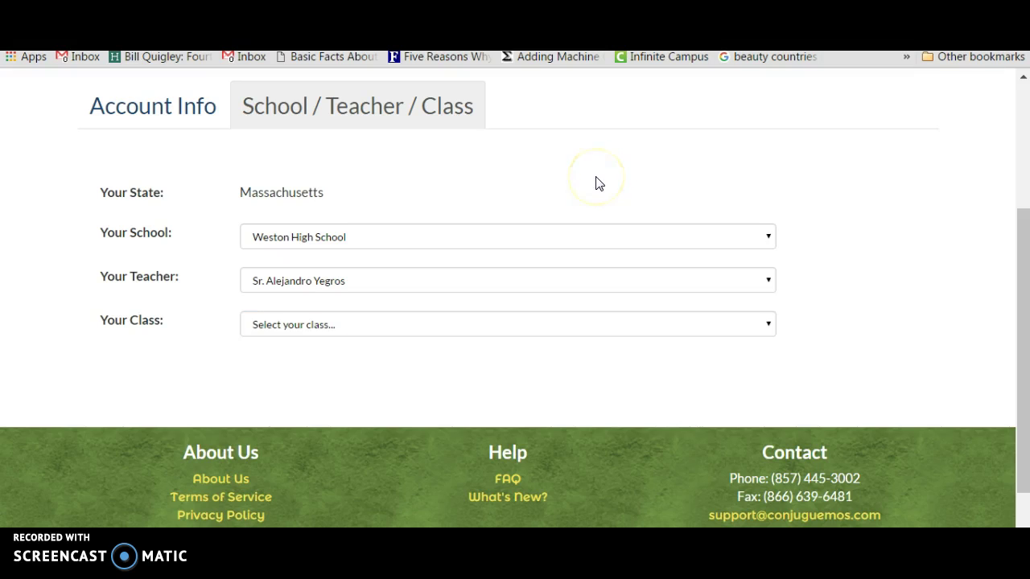
pyautogui.scroll(3, 596, 183)
# - Go to STUDENT ZONE and scroll through the teacher's ten listed activities
pyautogui.click(430, 103)
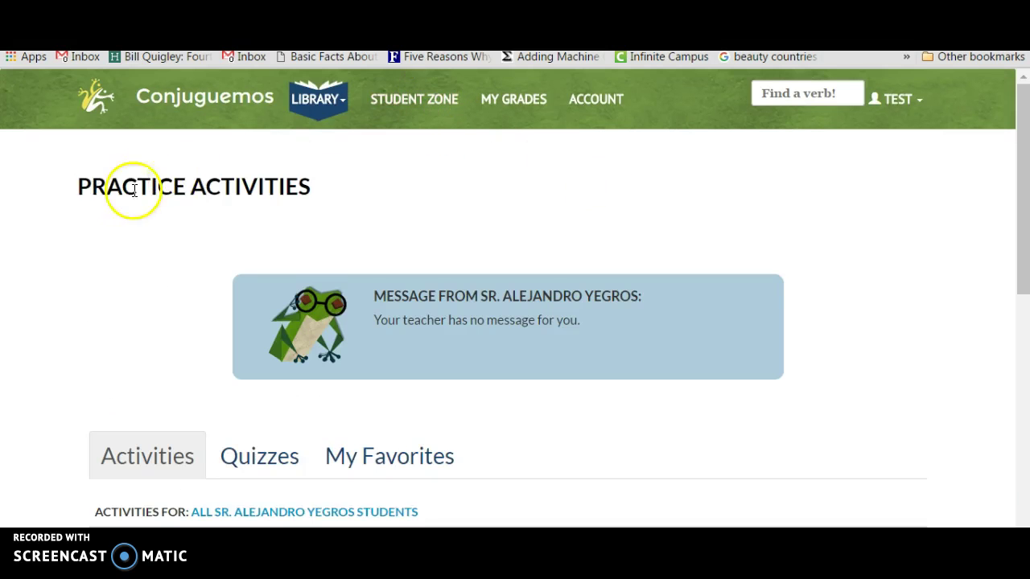
pyautogui.scroll(-5, 95, 246)
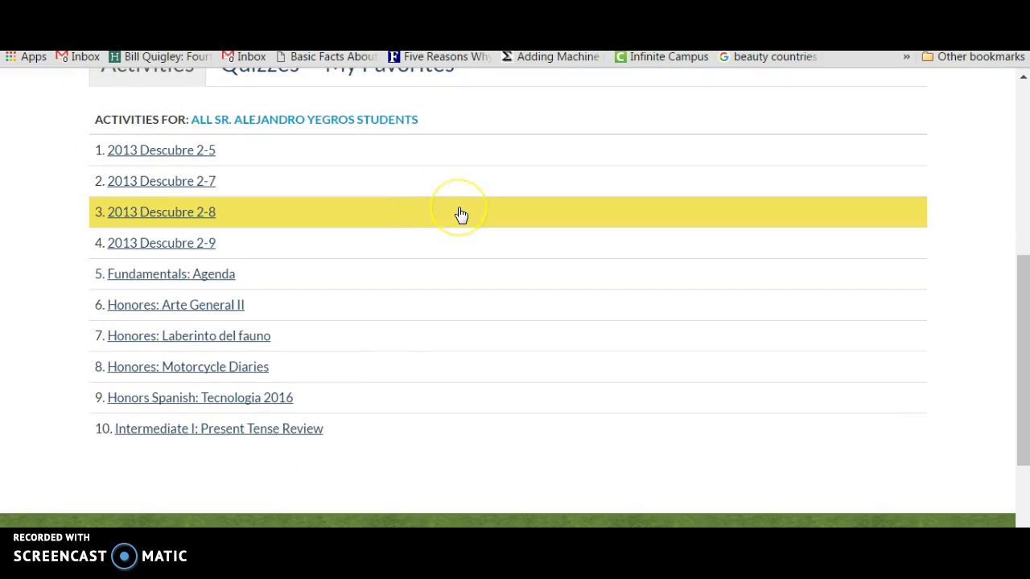
pyautogui.scroll(5, 461, 215)
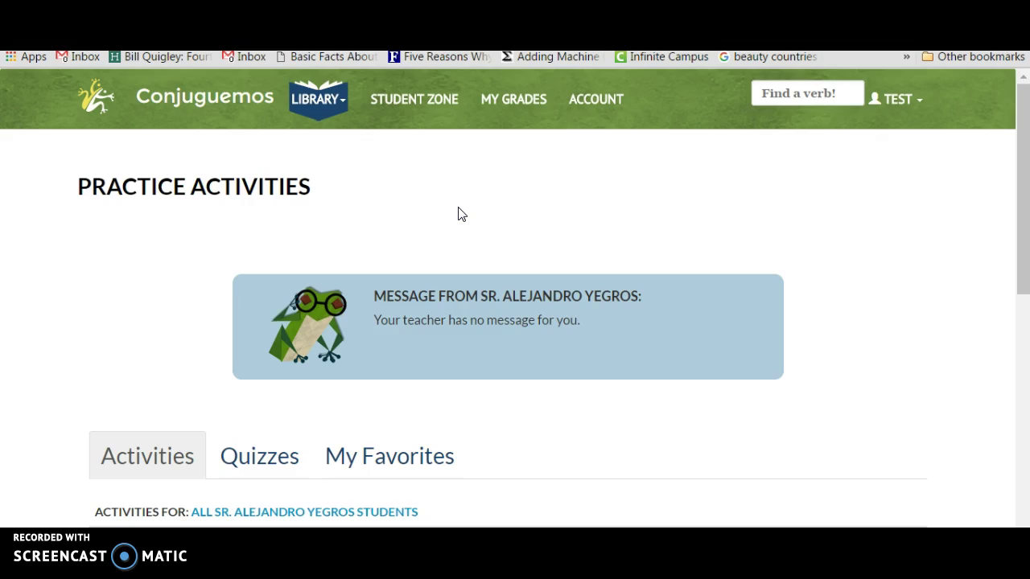
pyautogui.click(443, 218)
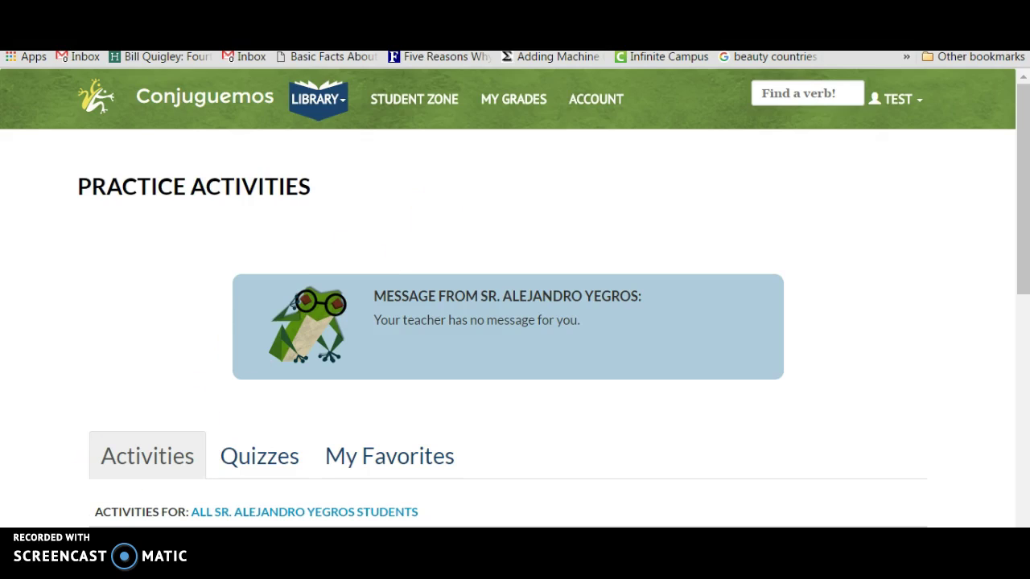